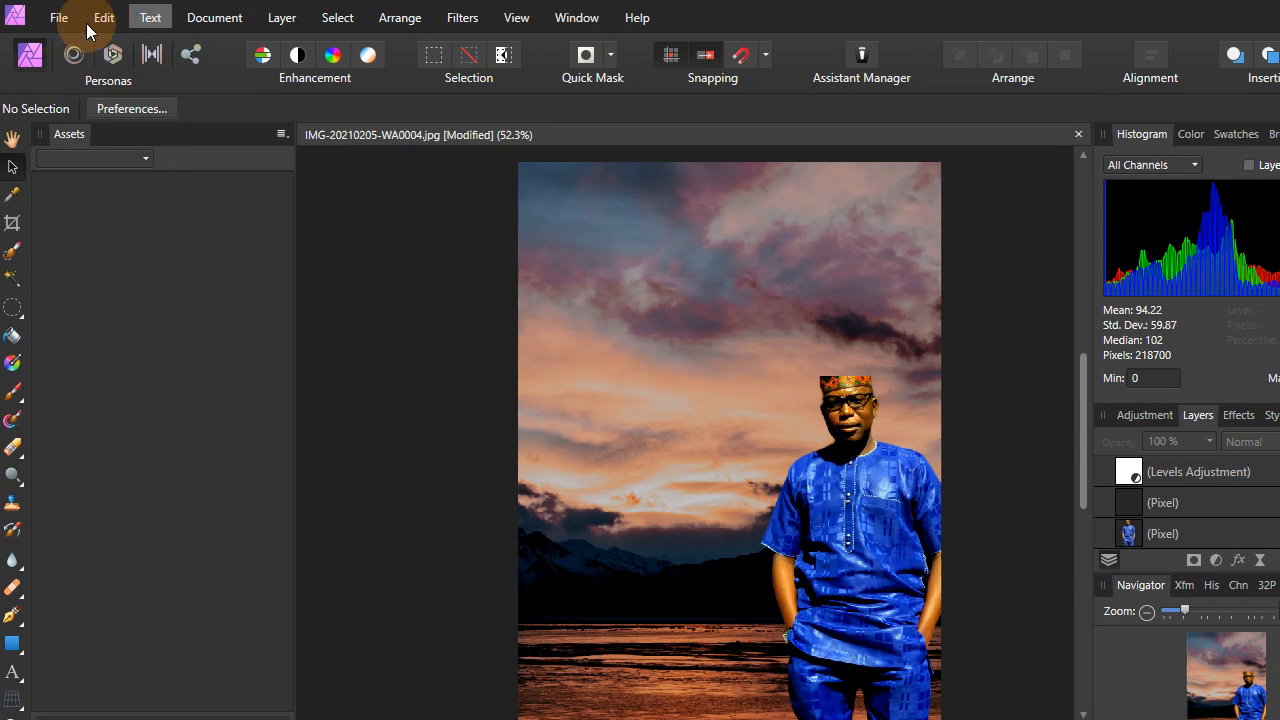
Step: Start setting up a new document and show the Print page presets
click(66, 18)
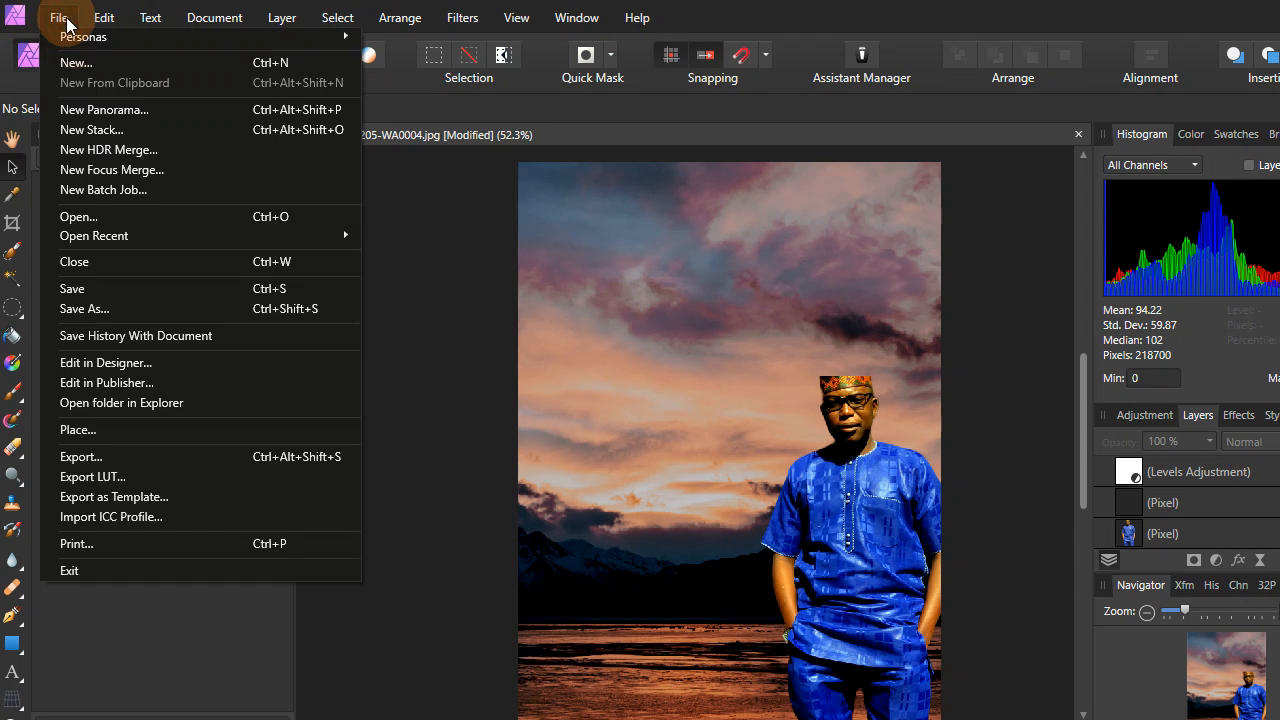
click(120, 67)
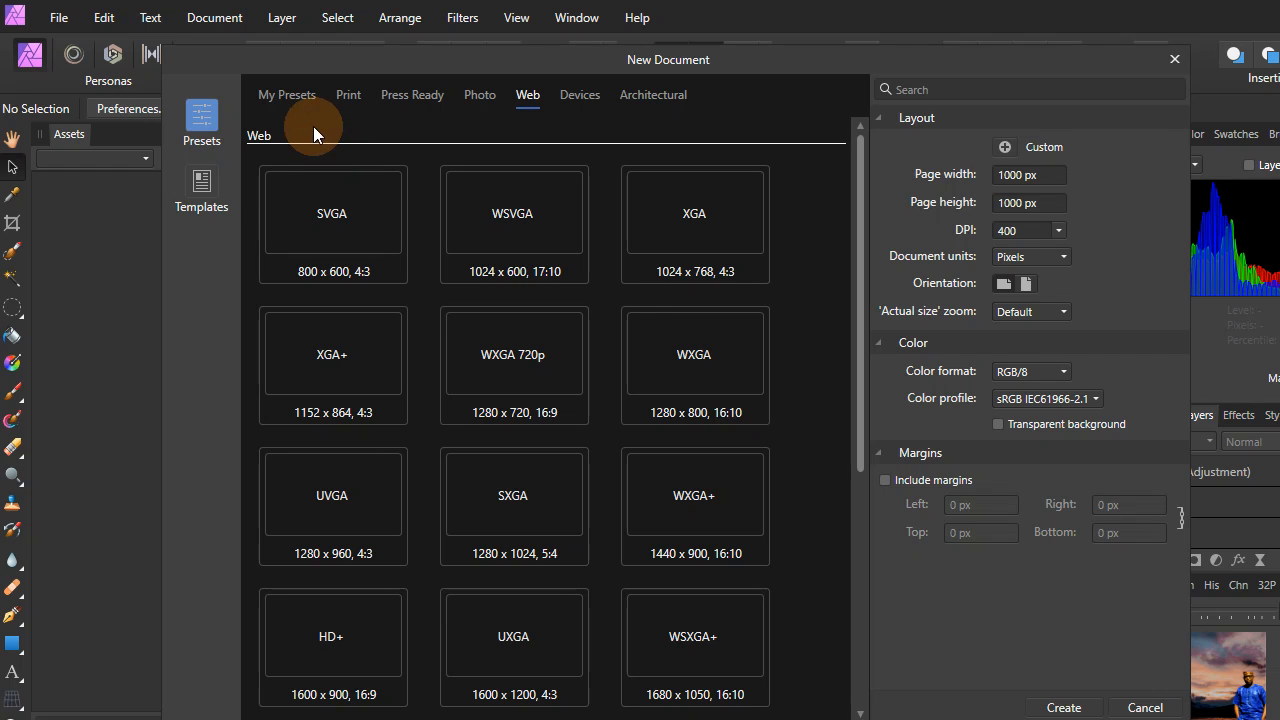
click(294, 100)
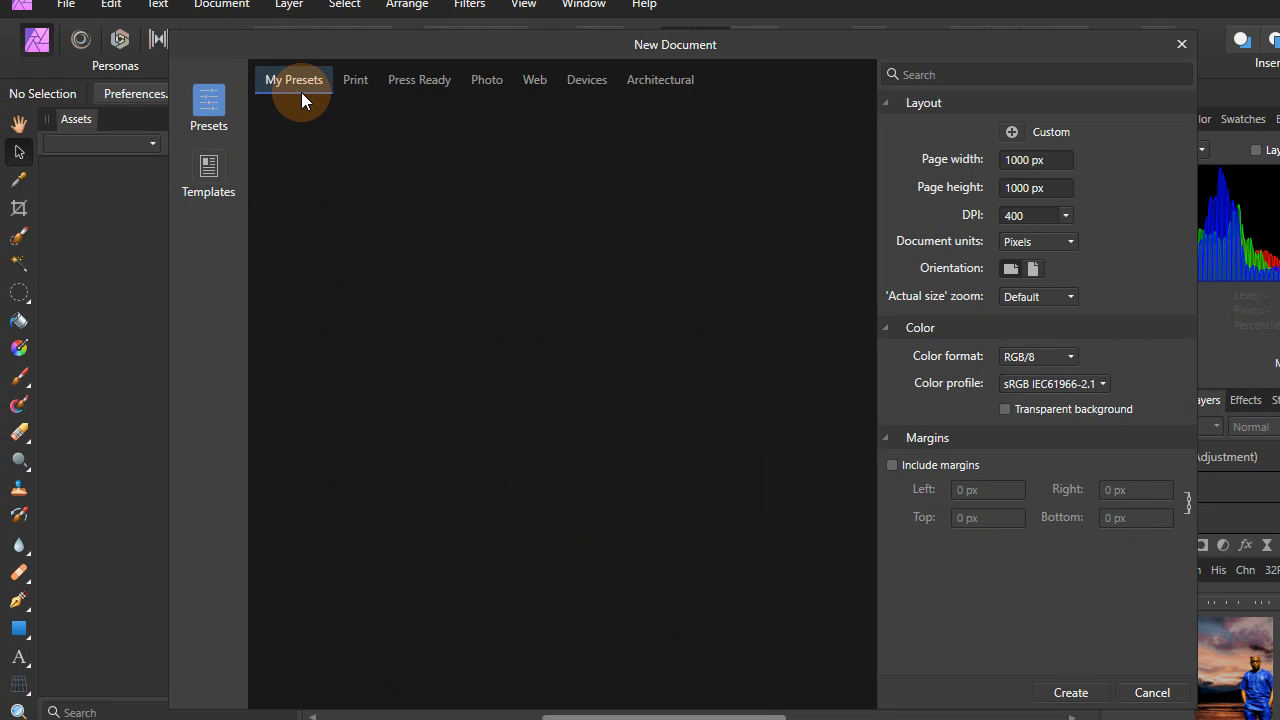
click(352, 80)
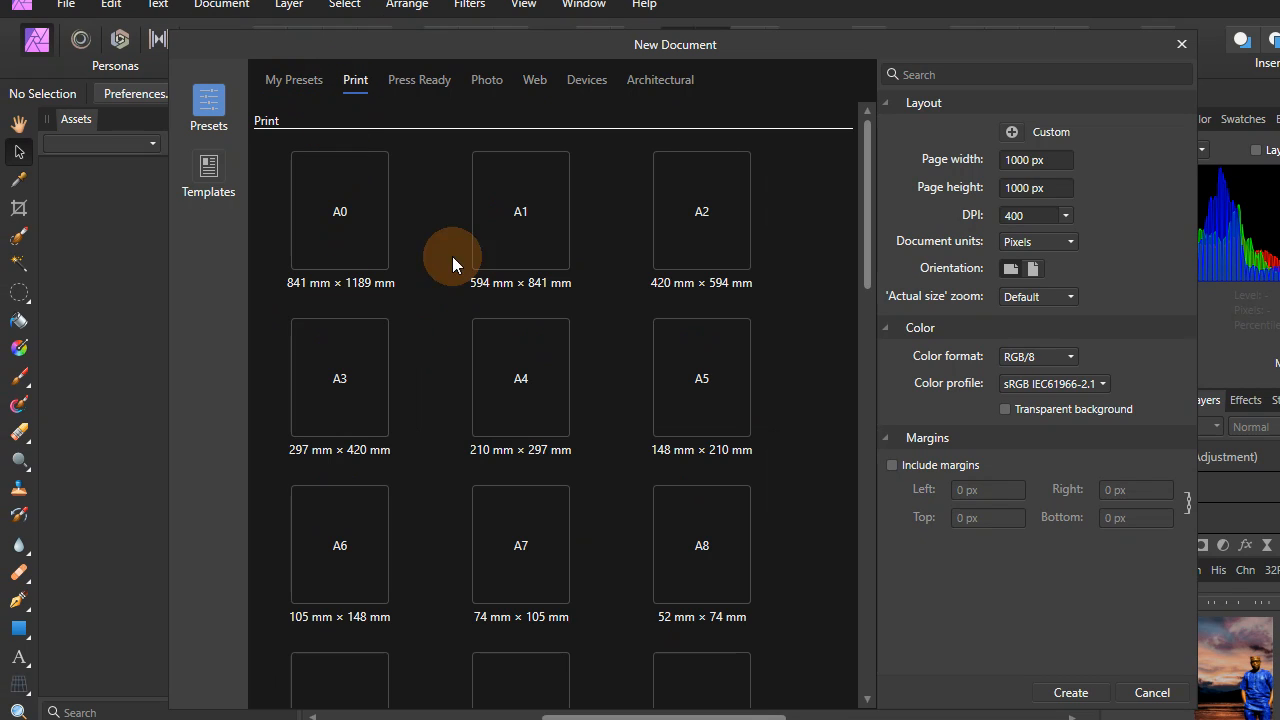
Step: Look through the page sizes in the Print, Press Ready, Photo, Web, Devices and Architectural preset categories, ending with My Presets
scroll(339, 211, down, 8)
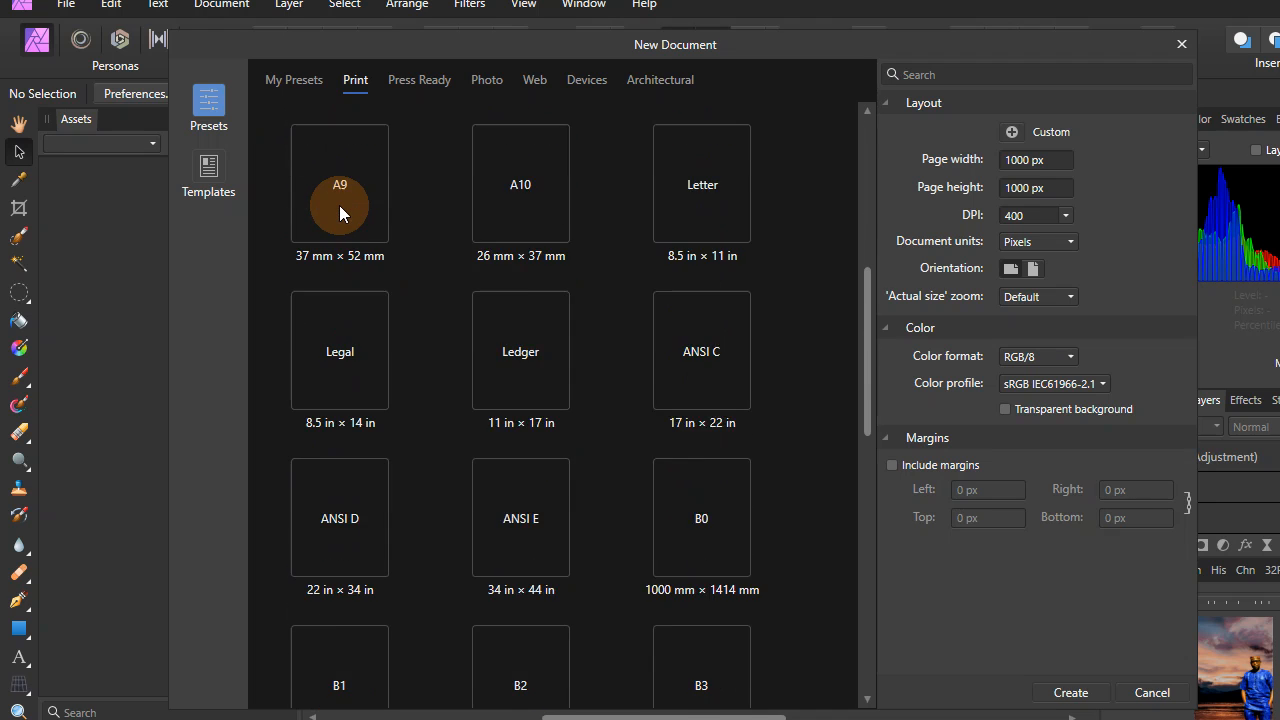
scroll(339, 205, down, 5)
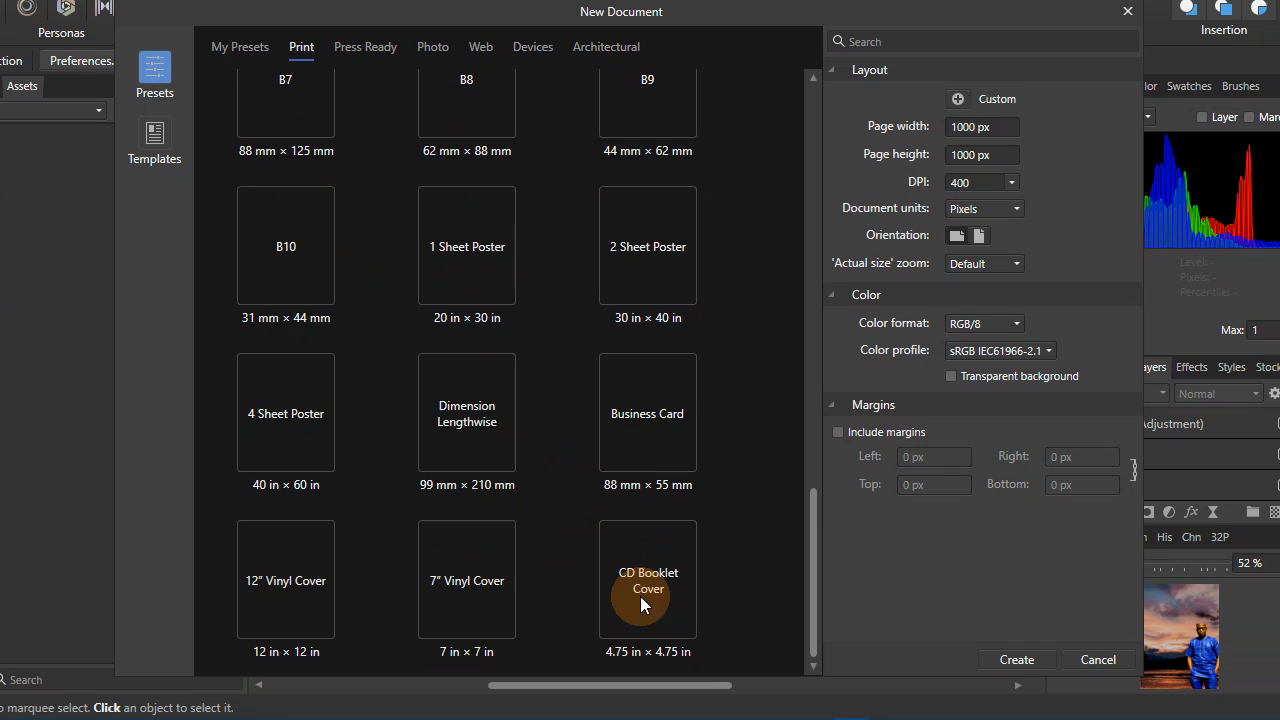
scroll(640, 368, up, 5)
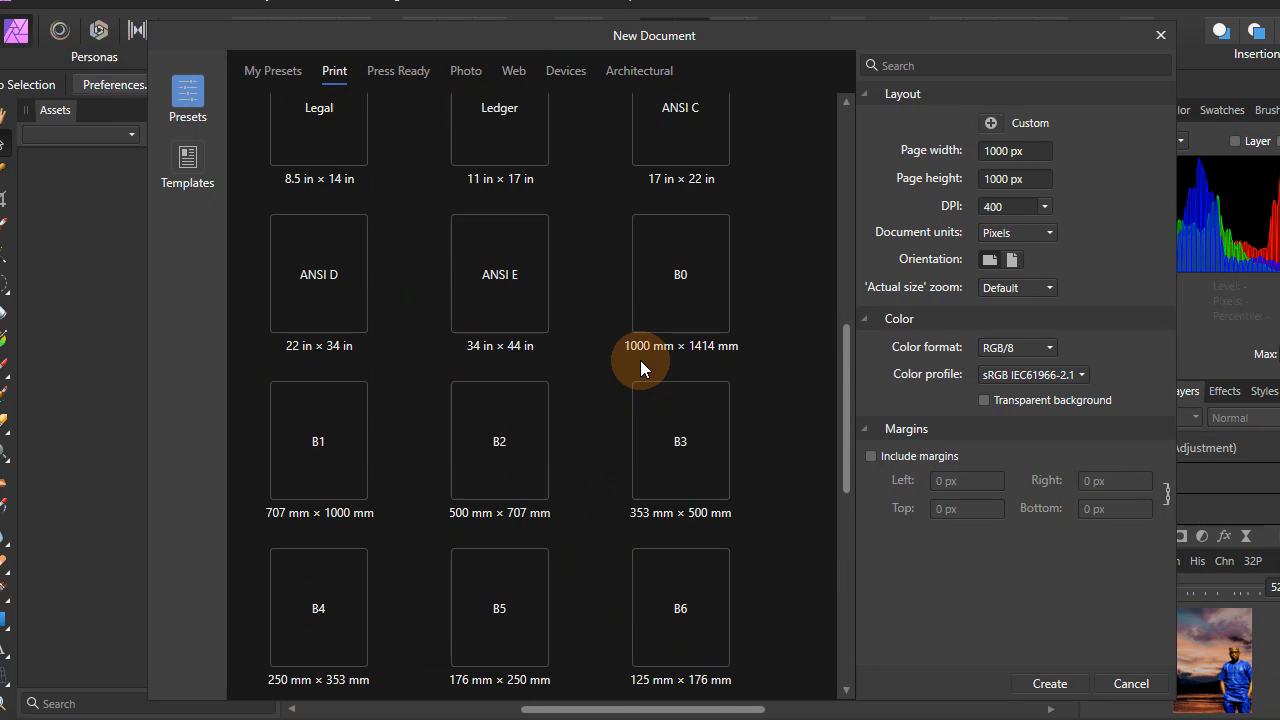
scroll(523, 336, up, 8)
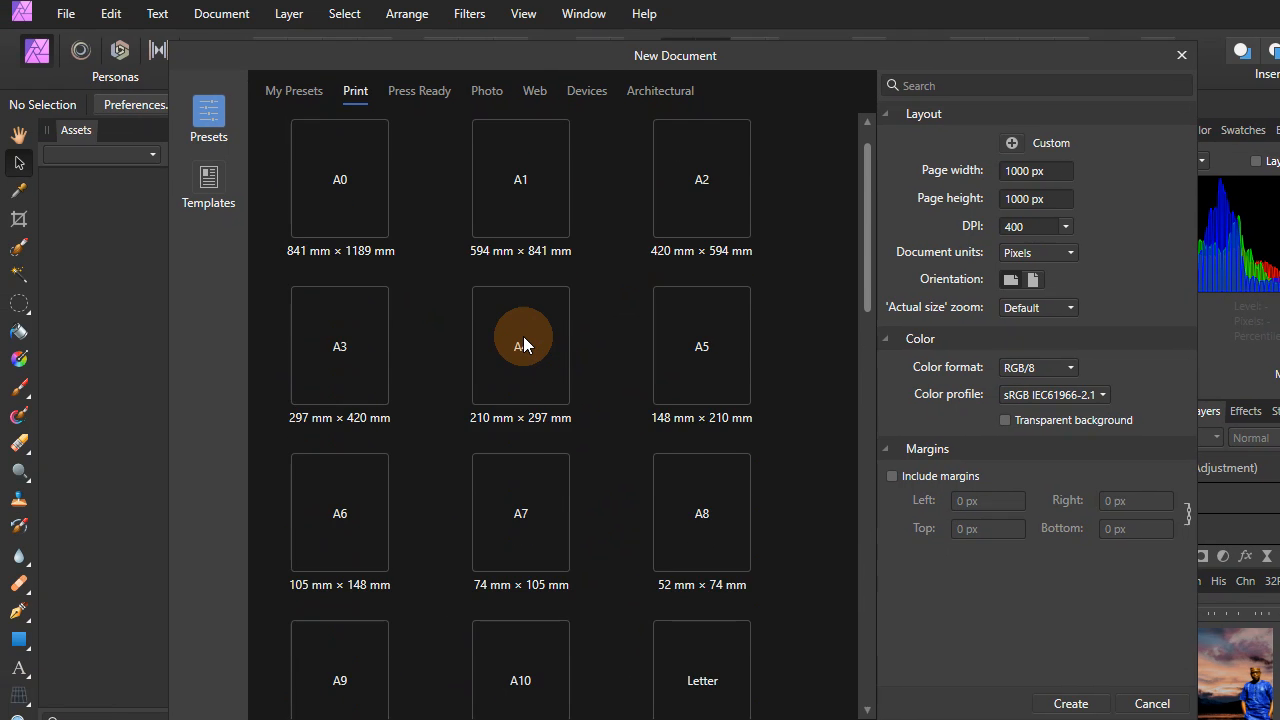
click(430, 91)
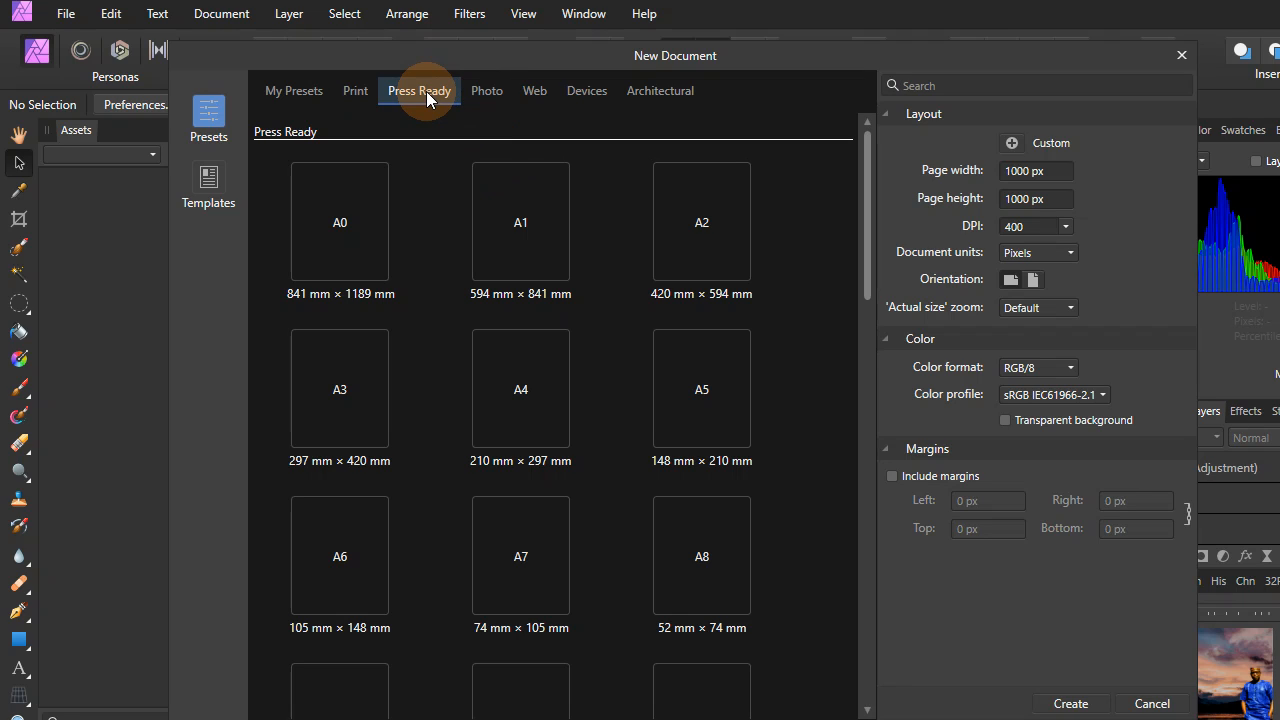
click(494, 103)
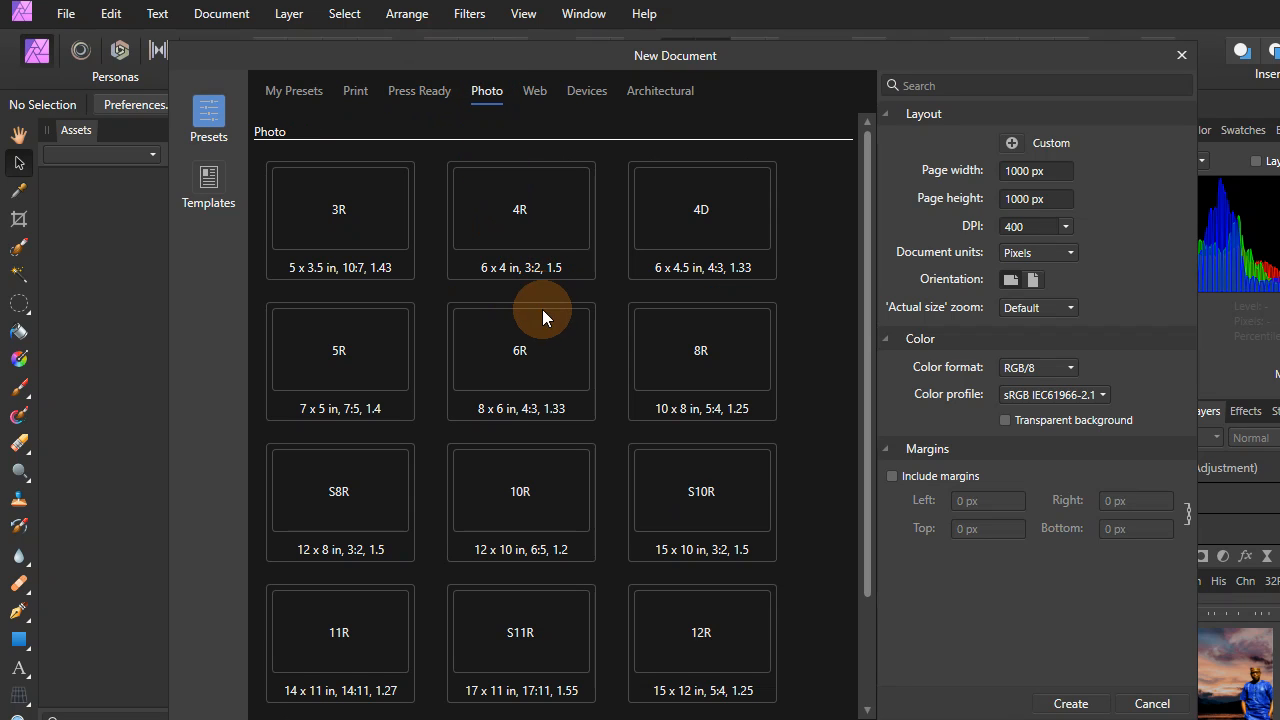
scroll(543, 312, down, 3)
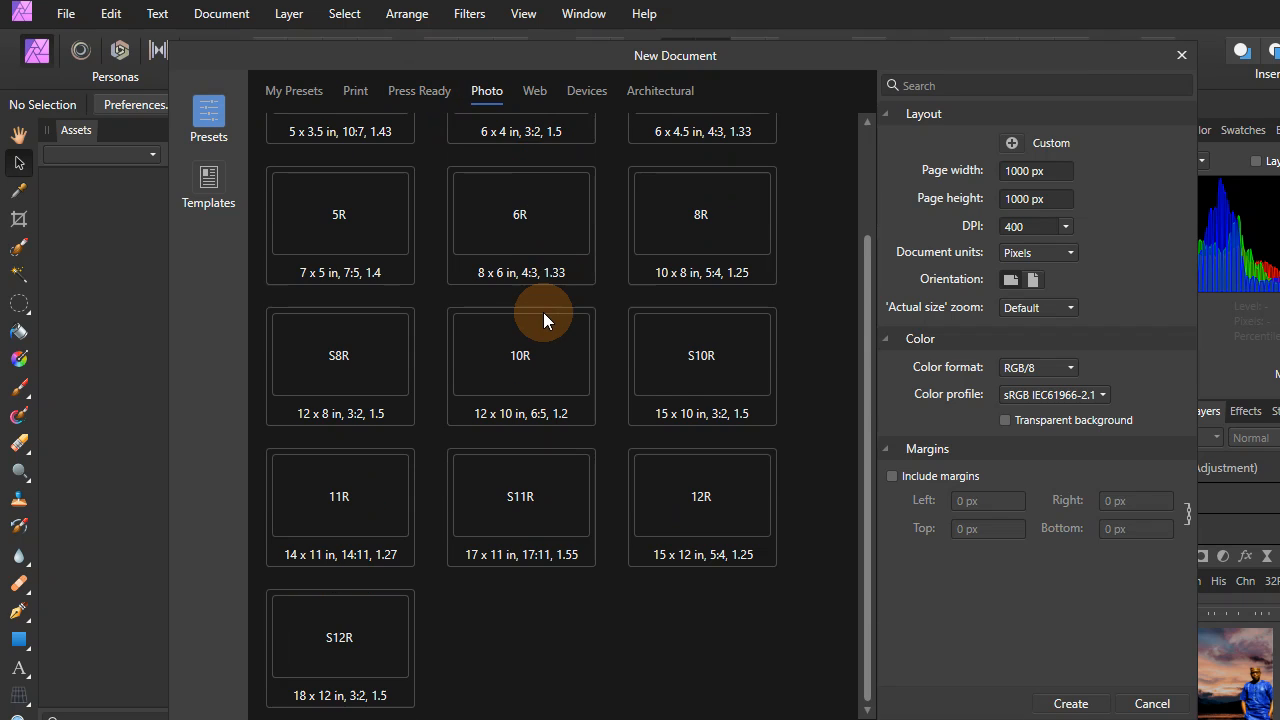
scroll(543, 312, up, 3)
click(533, 92)
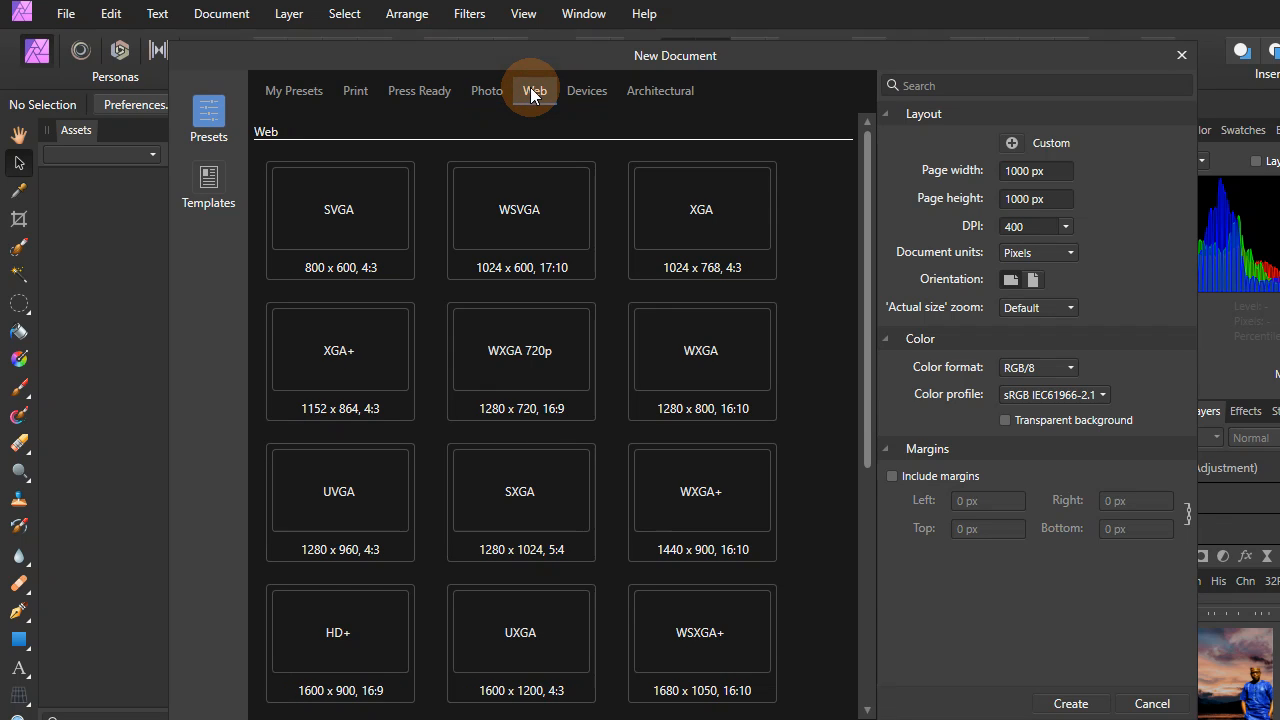
click(590, 93)
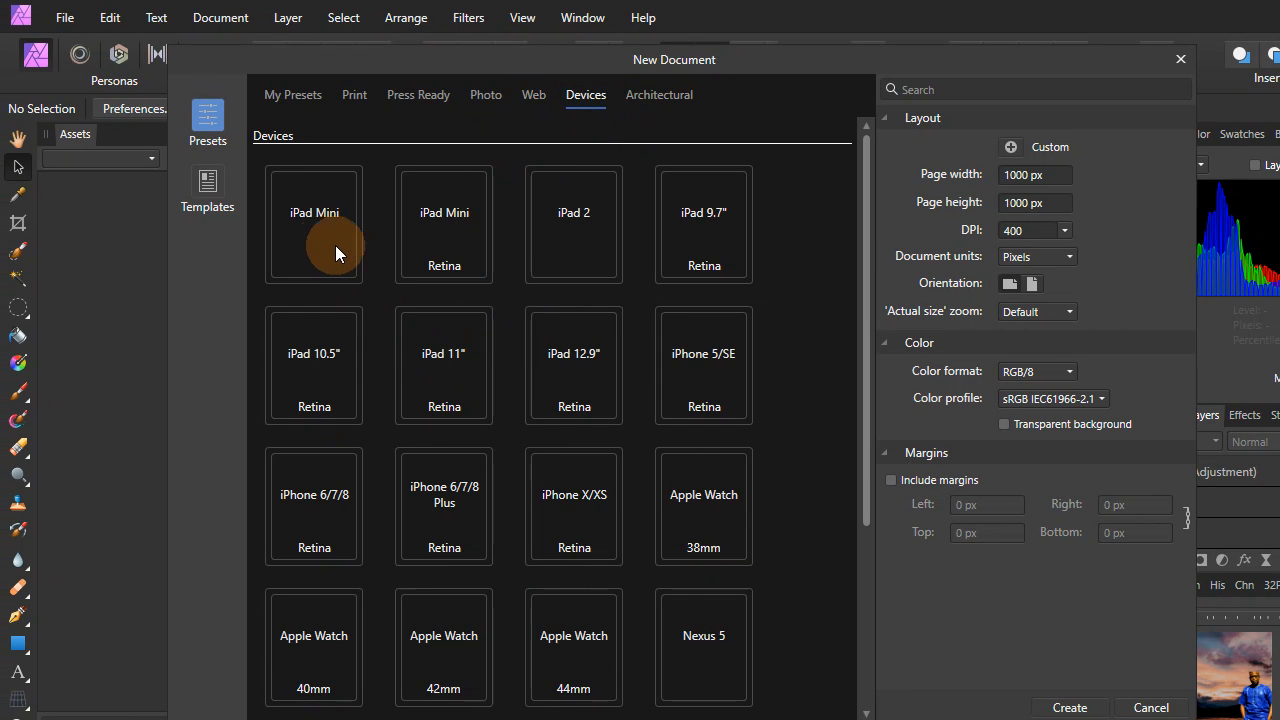
scroll(640, 230, down, 5)
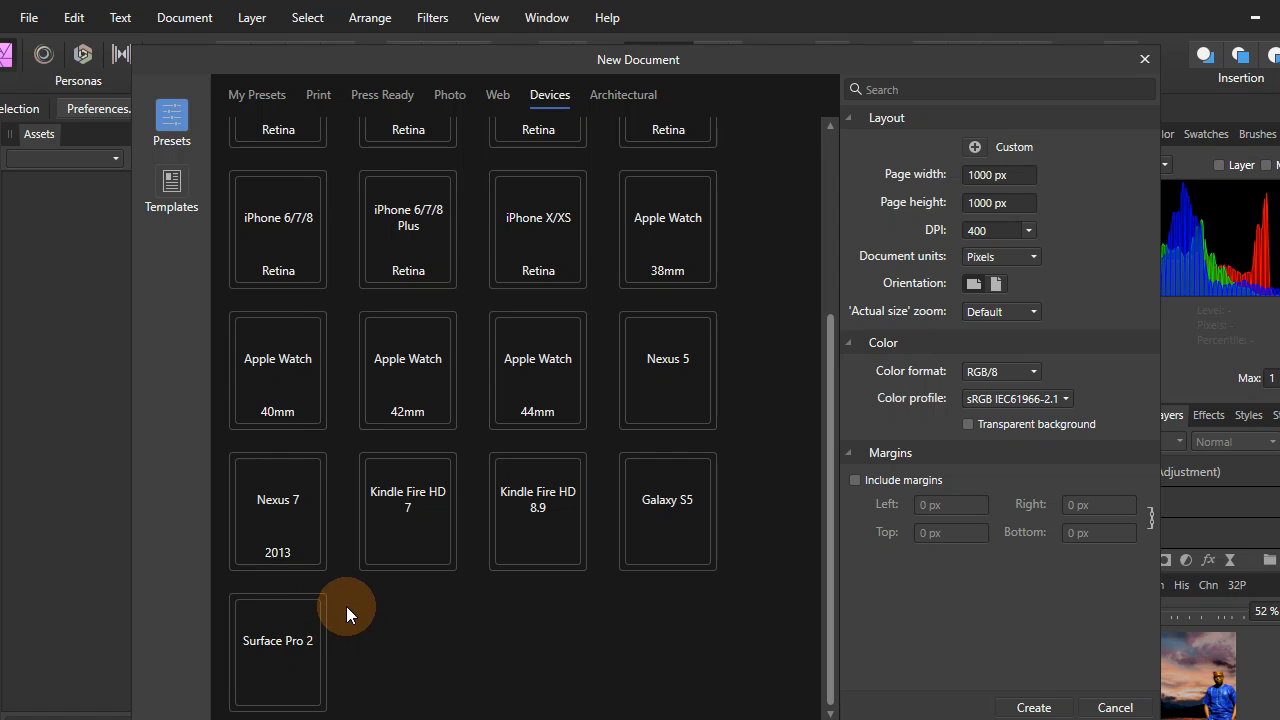
scroll(449, 398, up, 3)
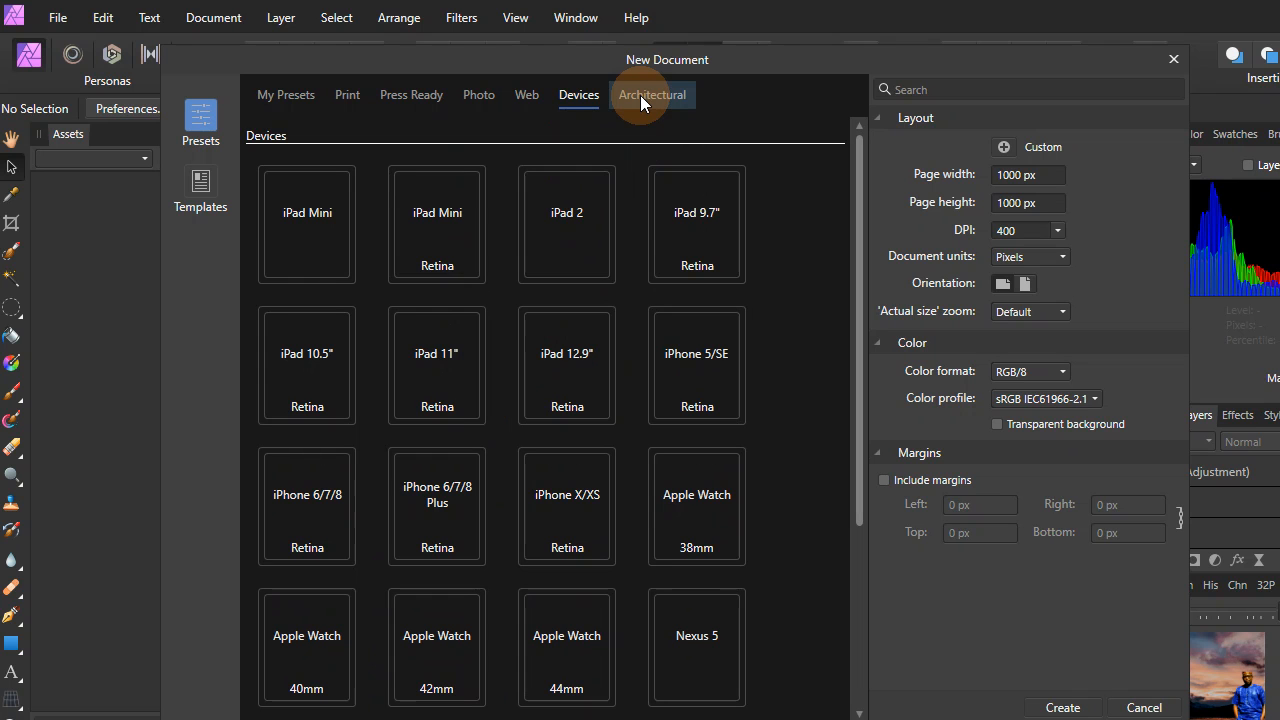
click(652, 52)
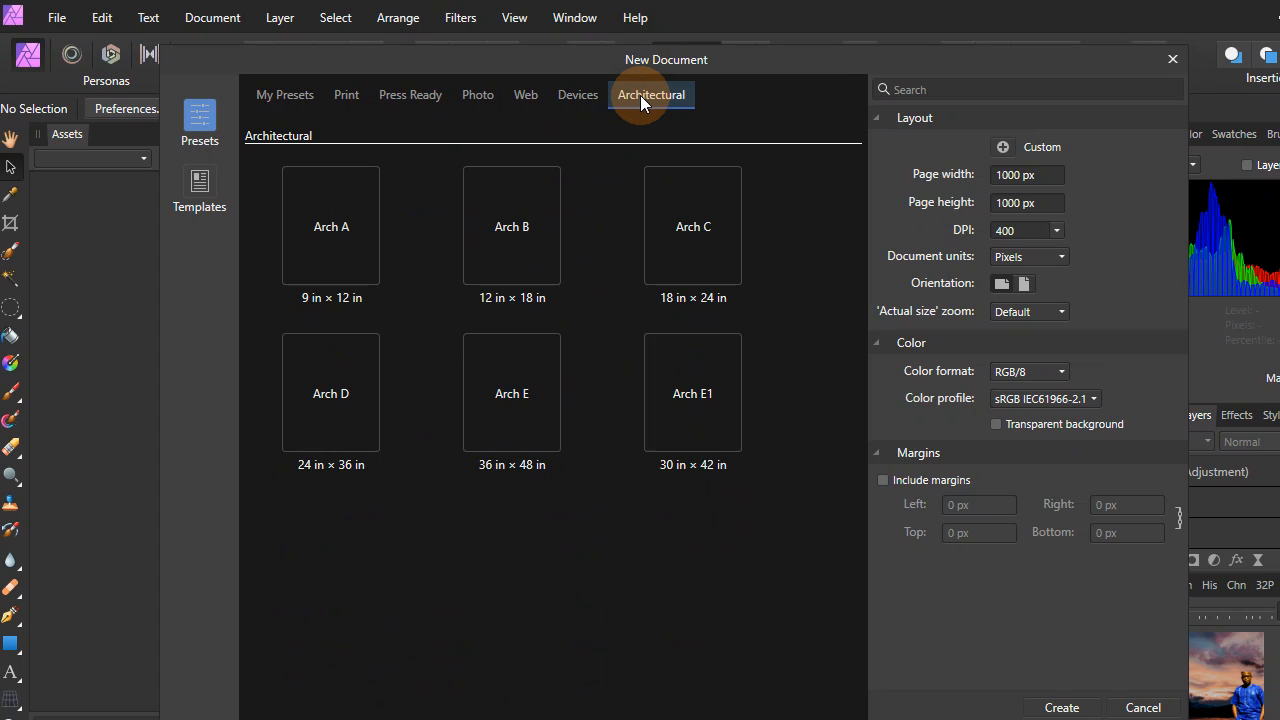
click(293, 105)
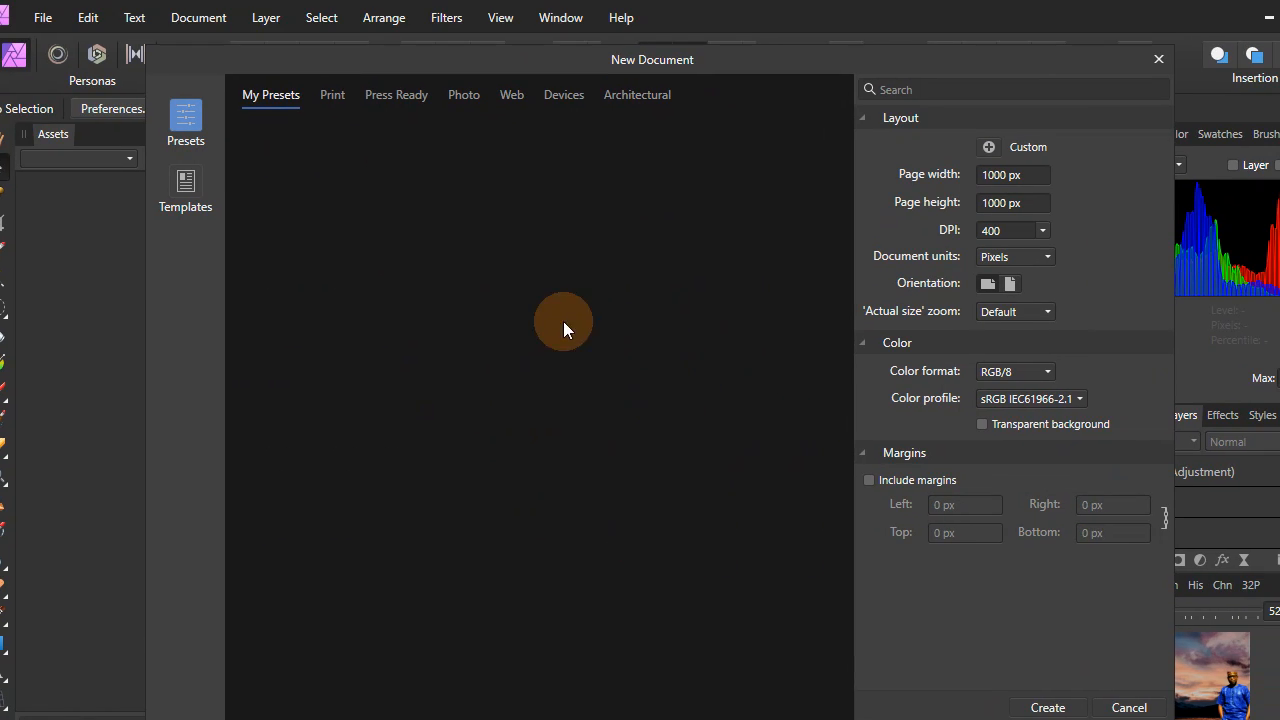
Step: Create a new document from the A5 print preset, 148 × 210 mm at 300 DPI
click(333, 95)
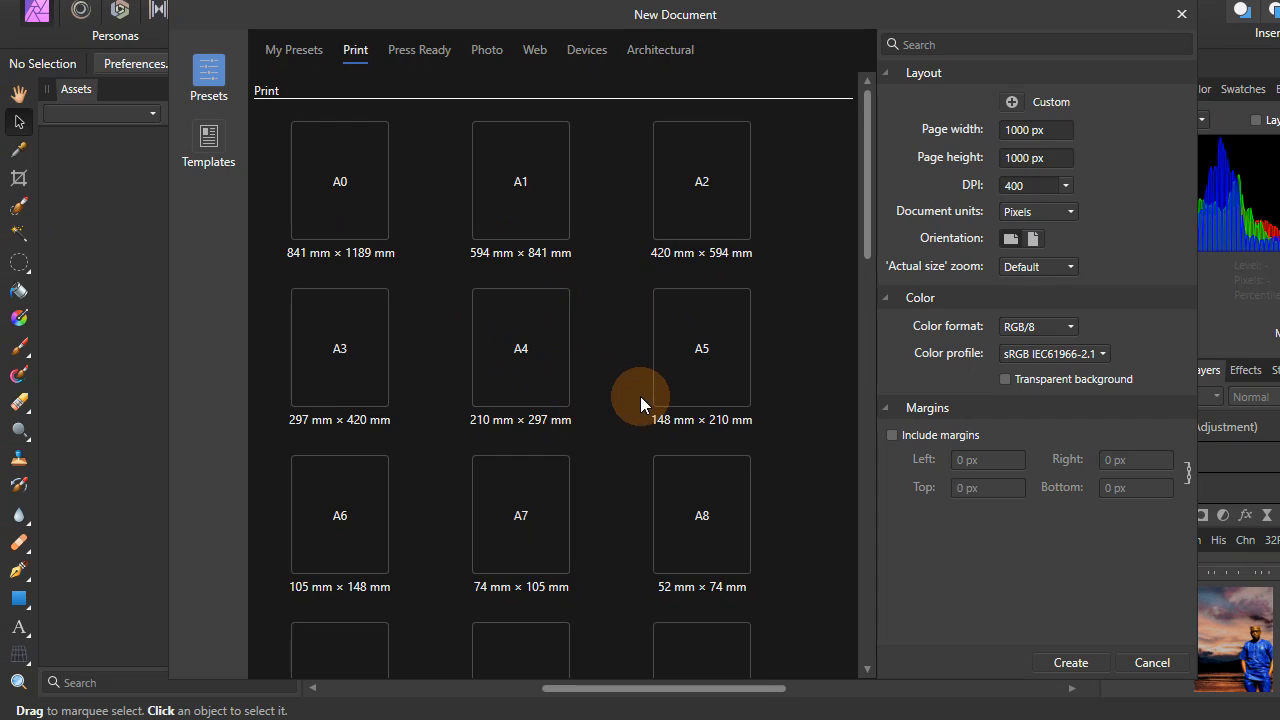
click(642, 366)
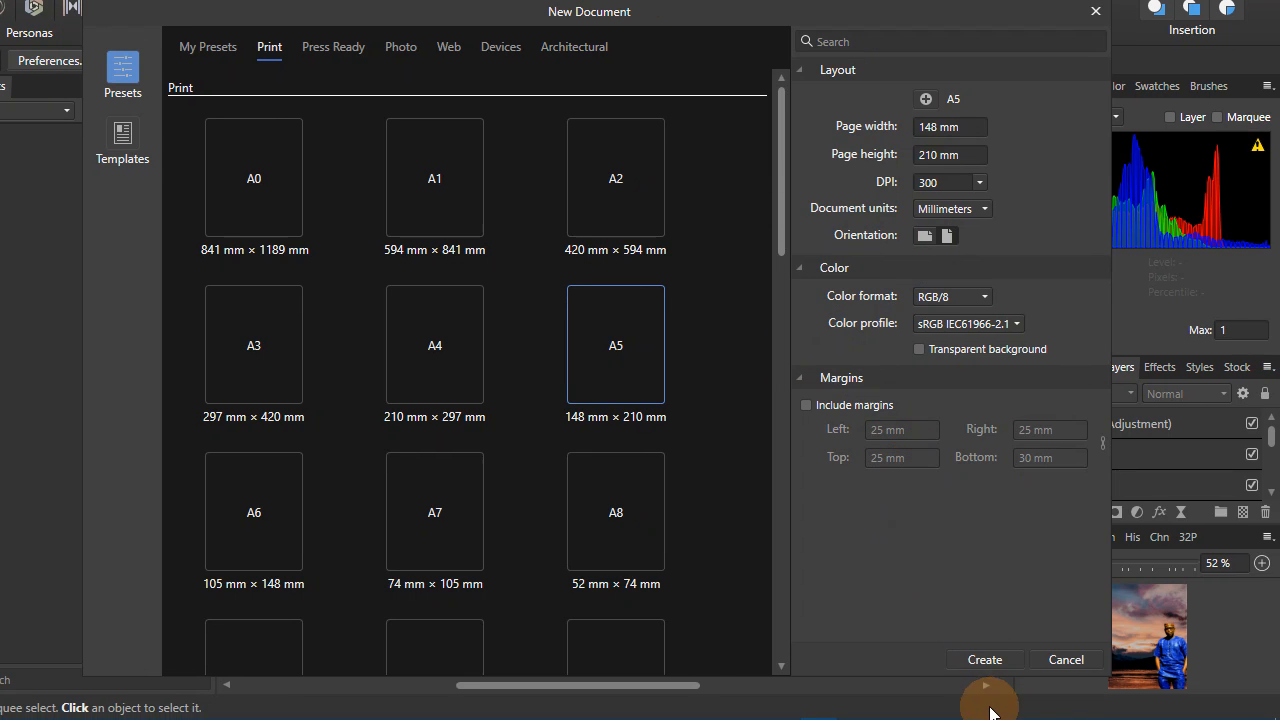
click(1015, 667)
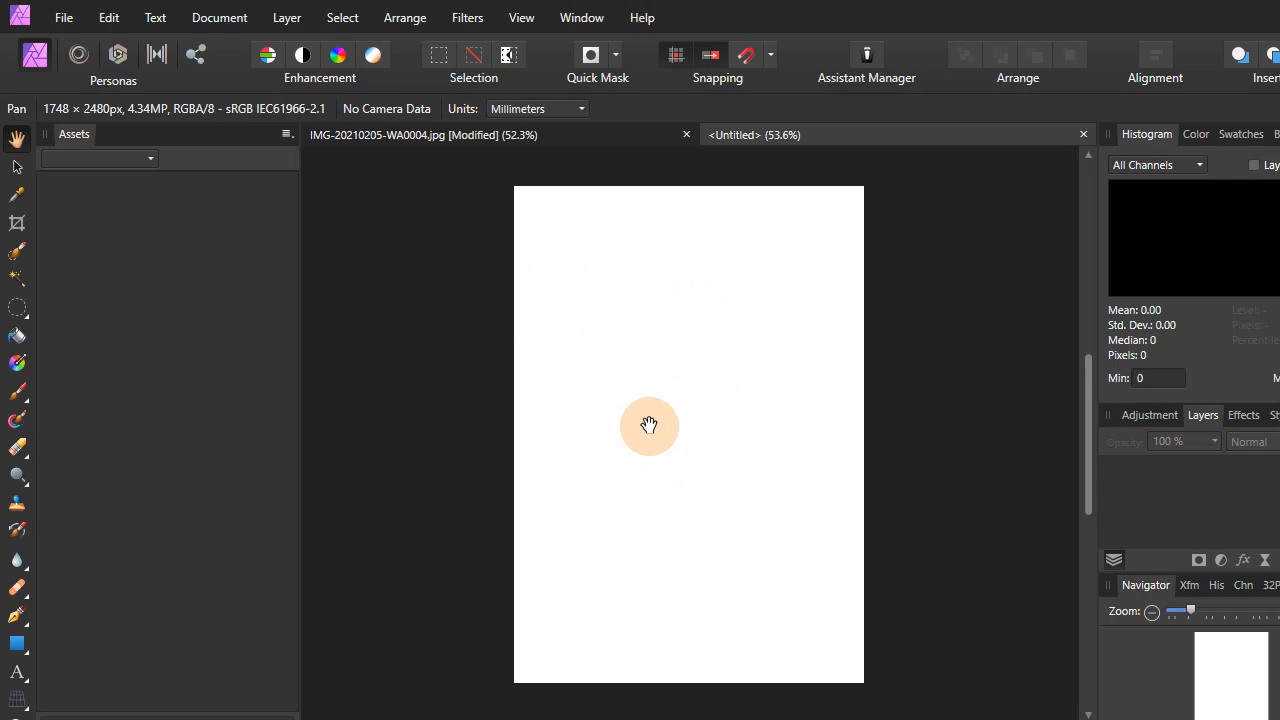
click(63, 17)
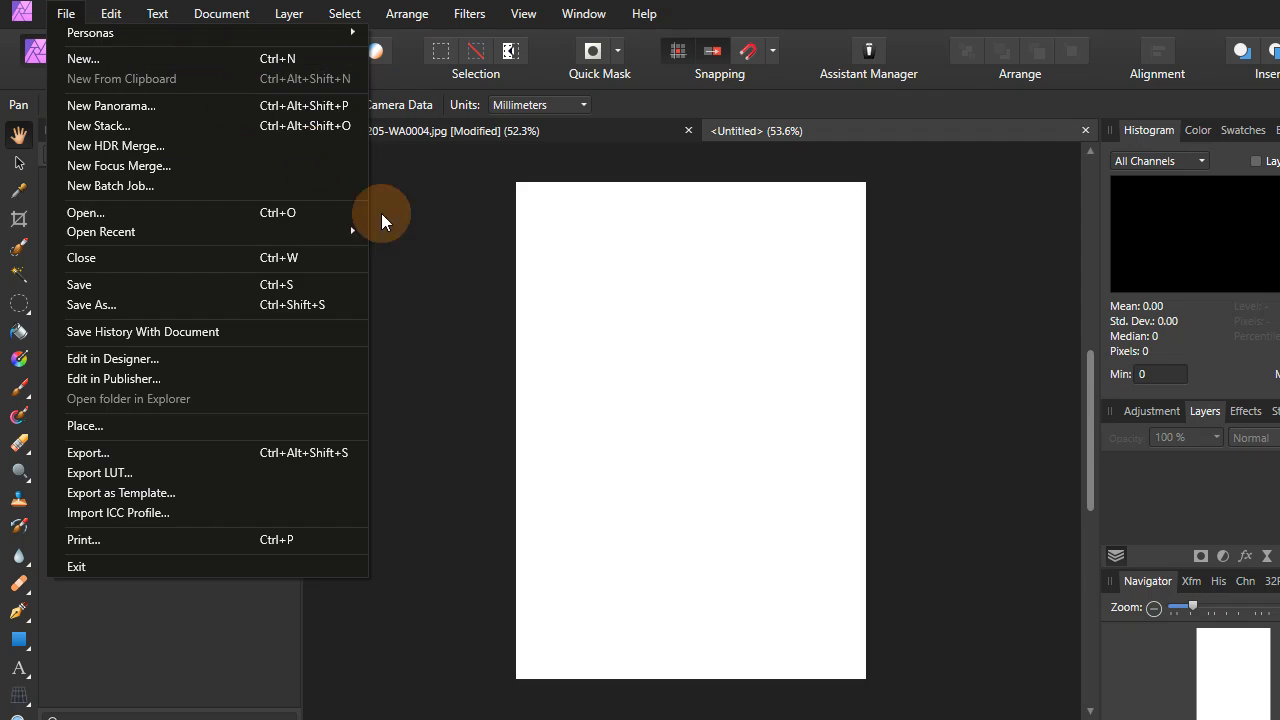
click(444, 196)
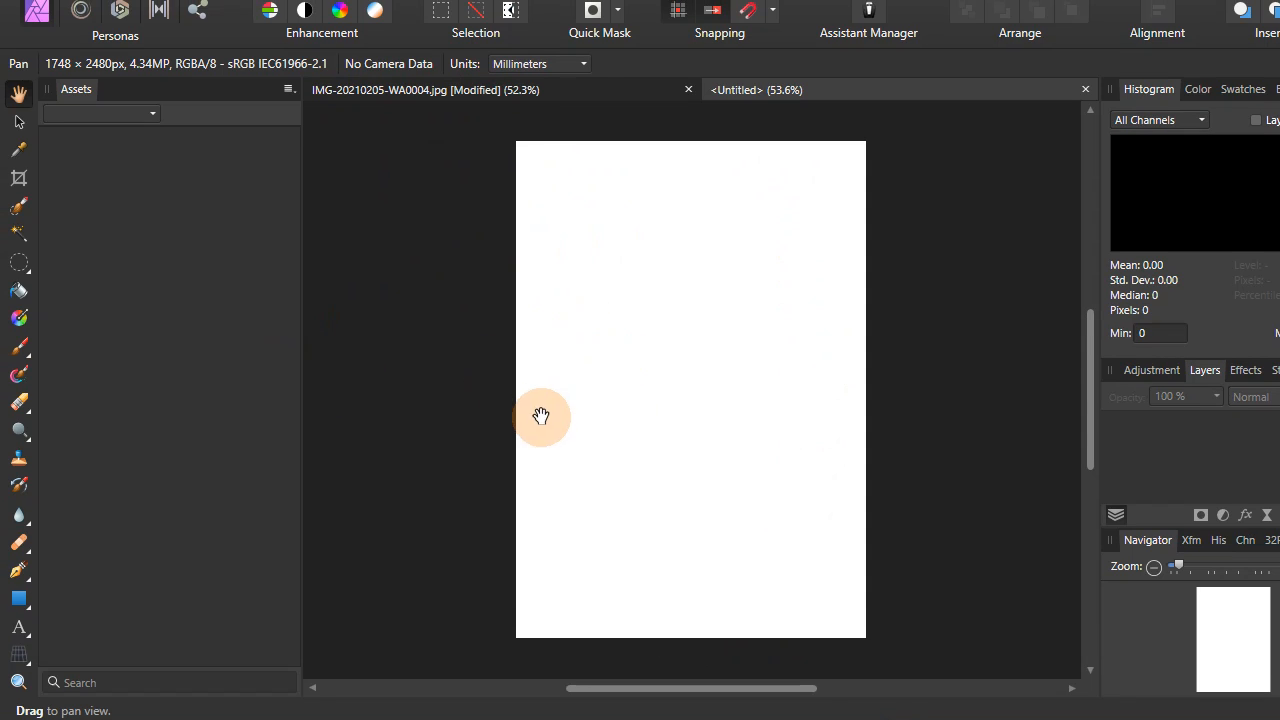
Step: Draw a large five-pointed star on the blank page with the Star tool
click(18, 598)
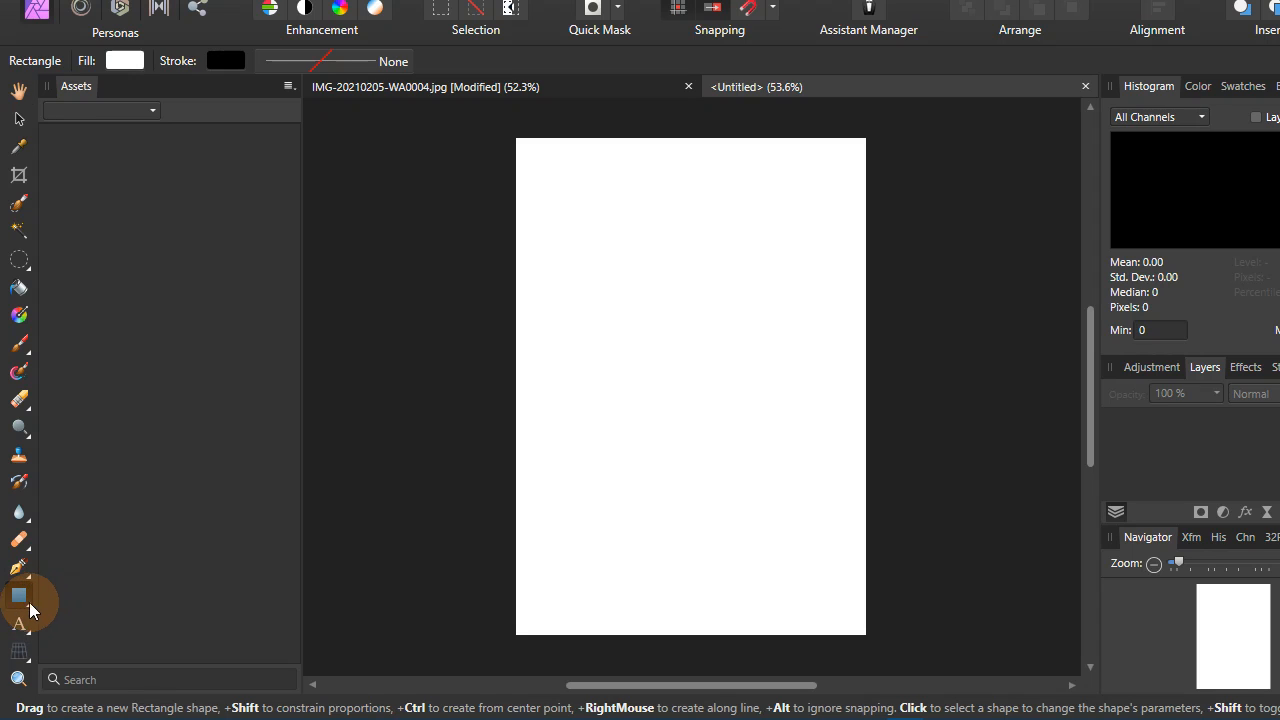
click(18, 598)
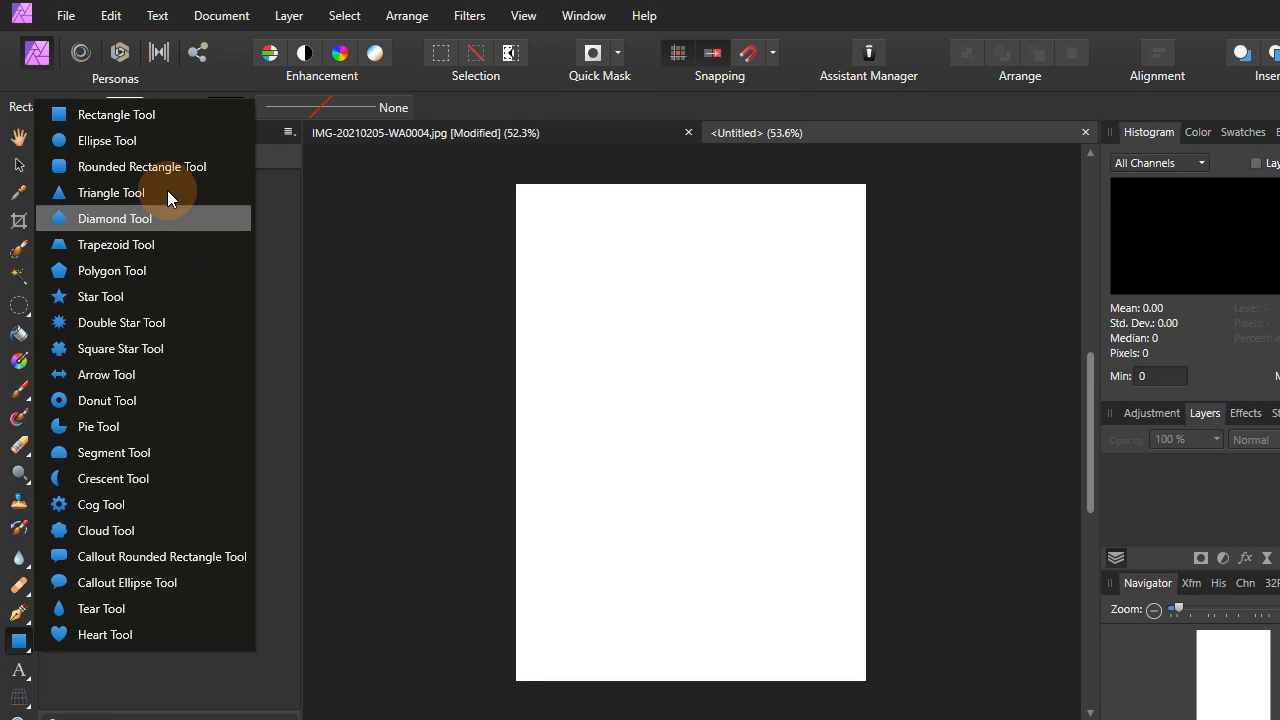
click(112, 297)
drag(592, 261, 818, 514)
drag(732, 468, 747, 491)
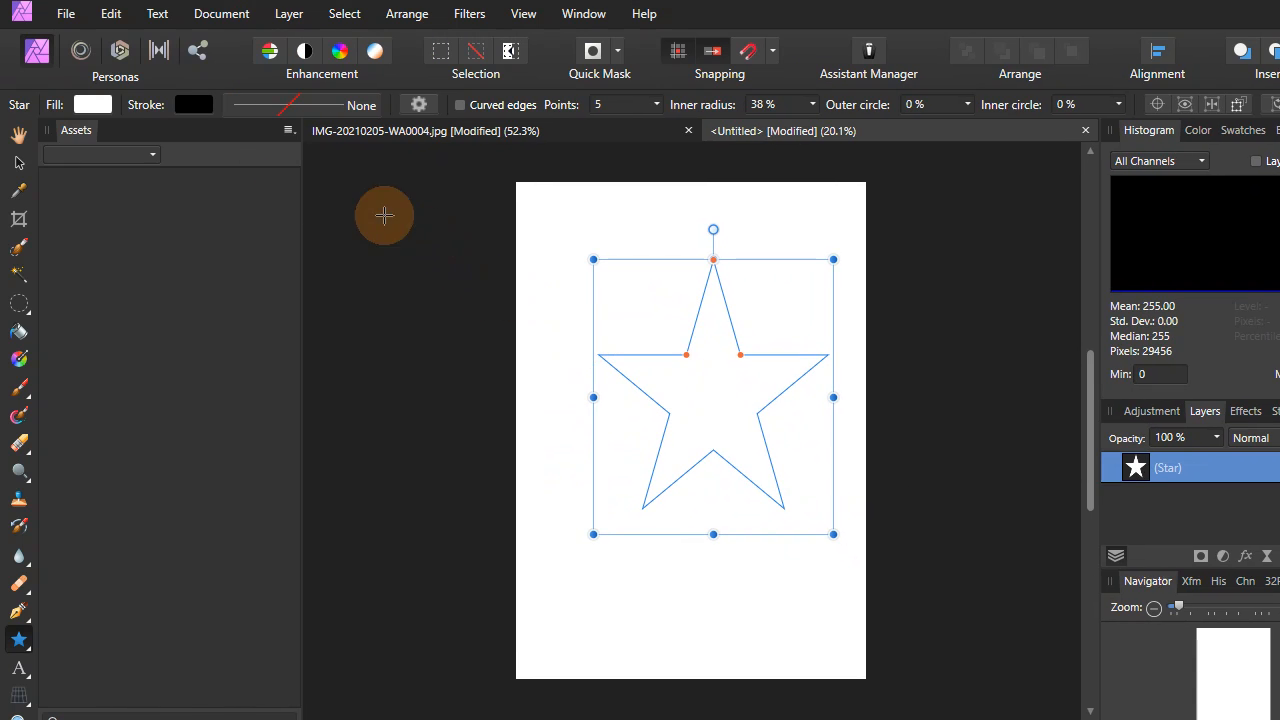
Step: Fill the star with dark blue (RGB 12, 0, 168) and set its stroke colour to red (RGB 227, 0, 0)
click(93, 104)
click(227, 317)
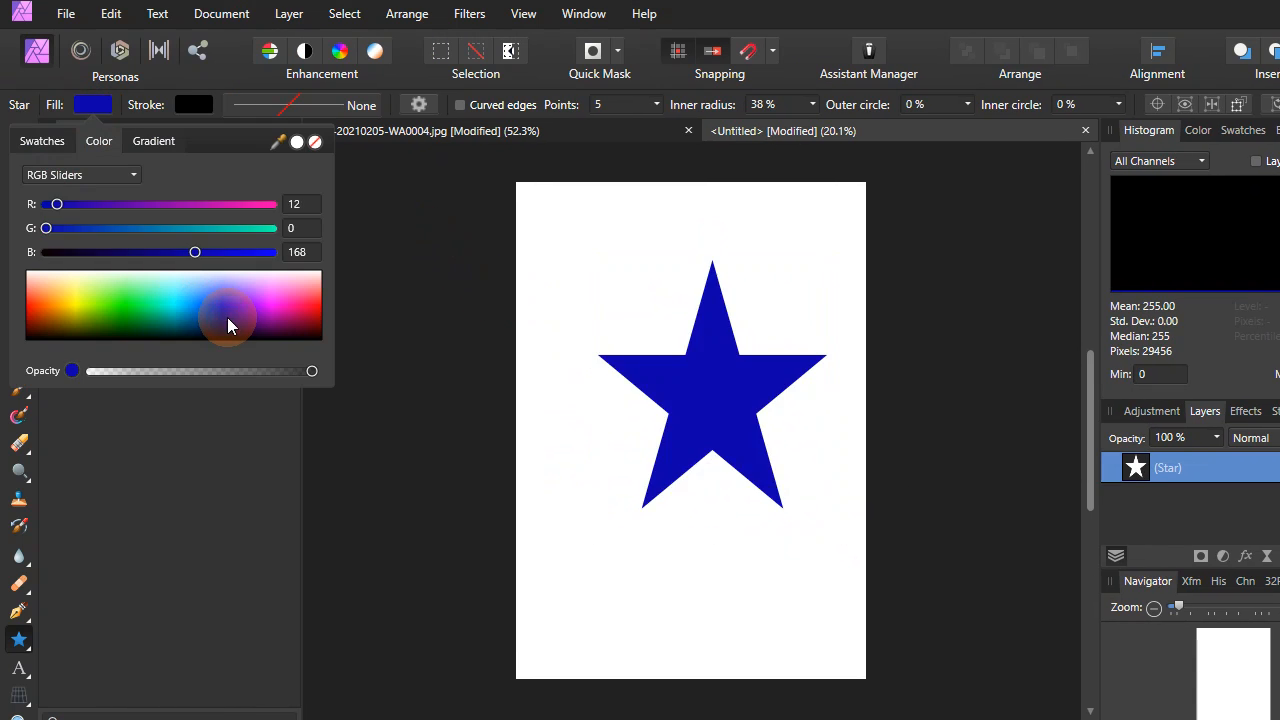
click(187, 106)
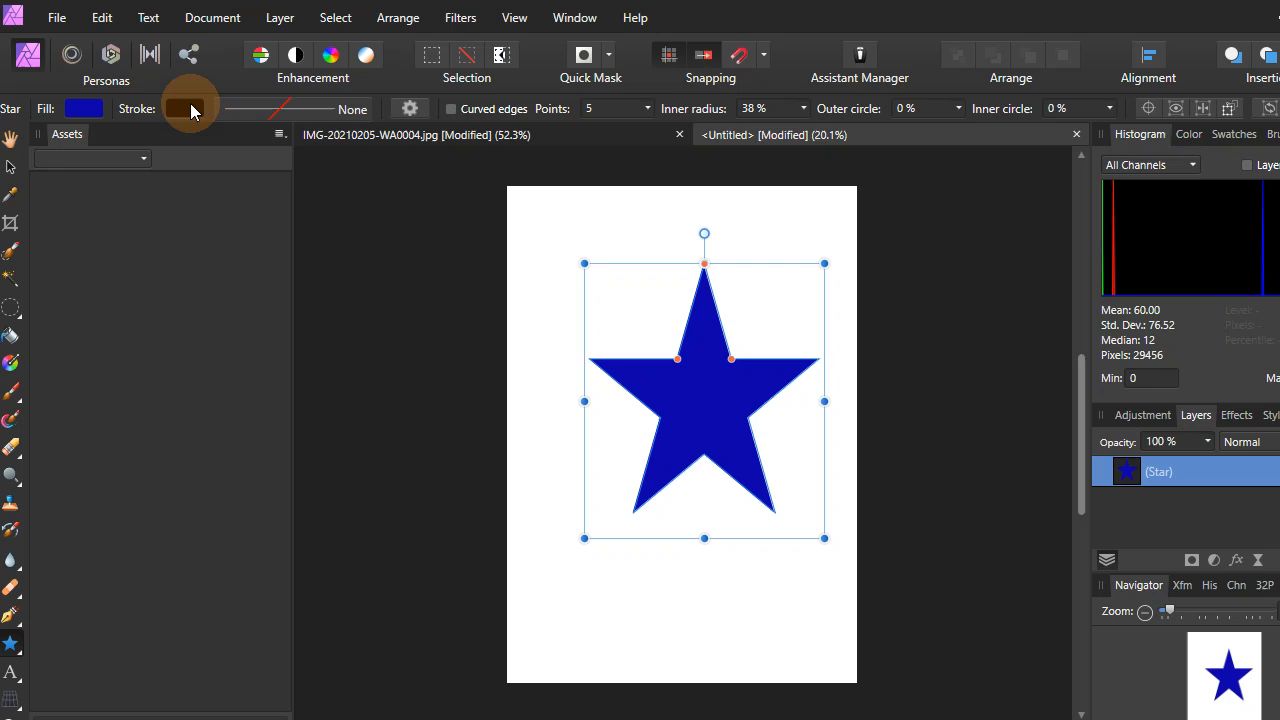
click(190, 108)
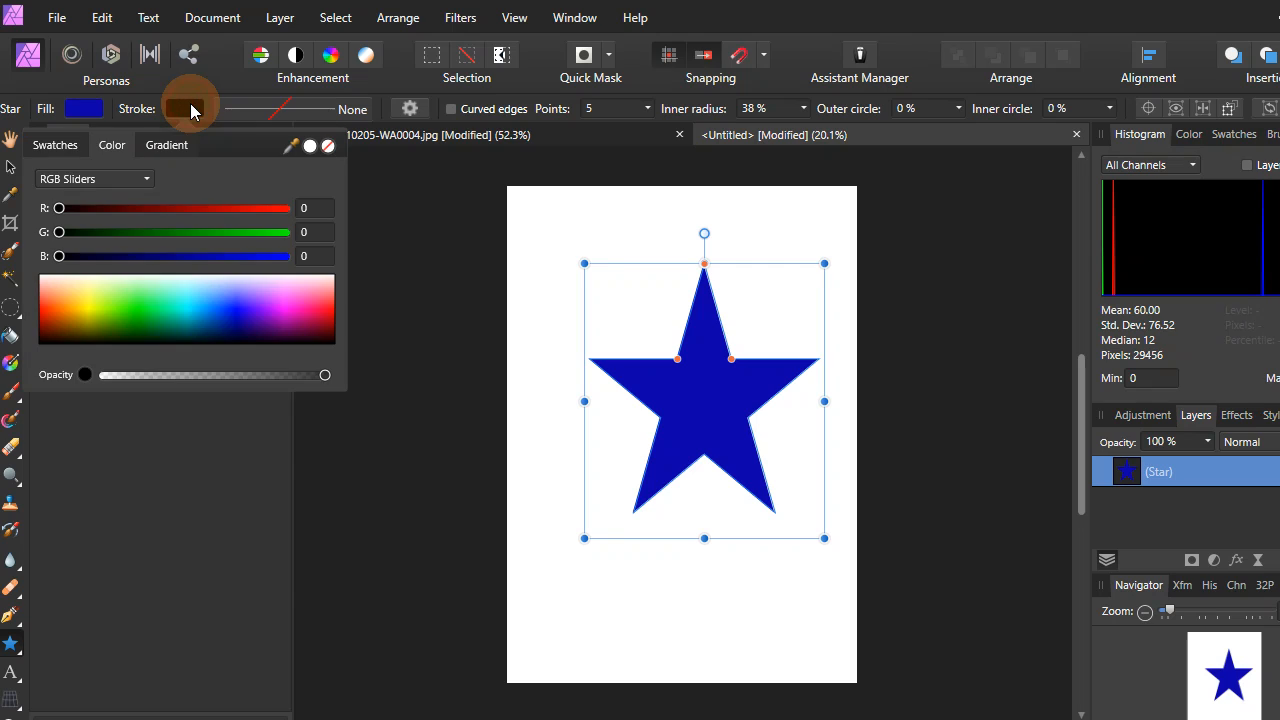
click(261, 209)
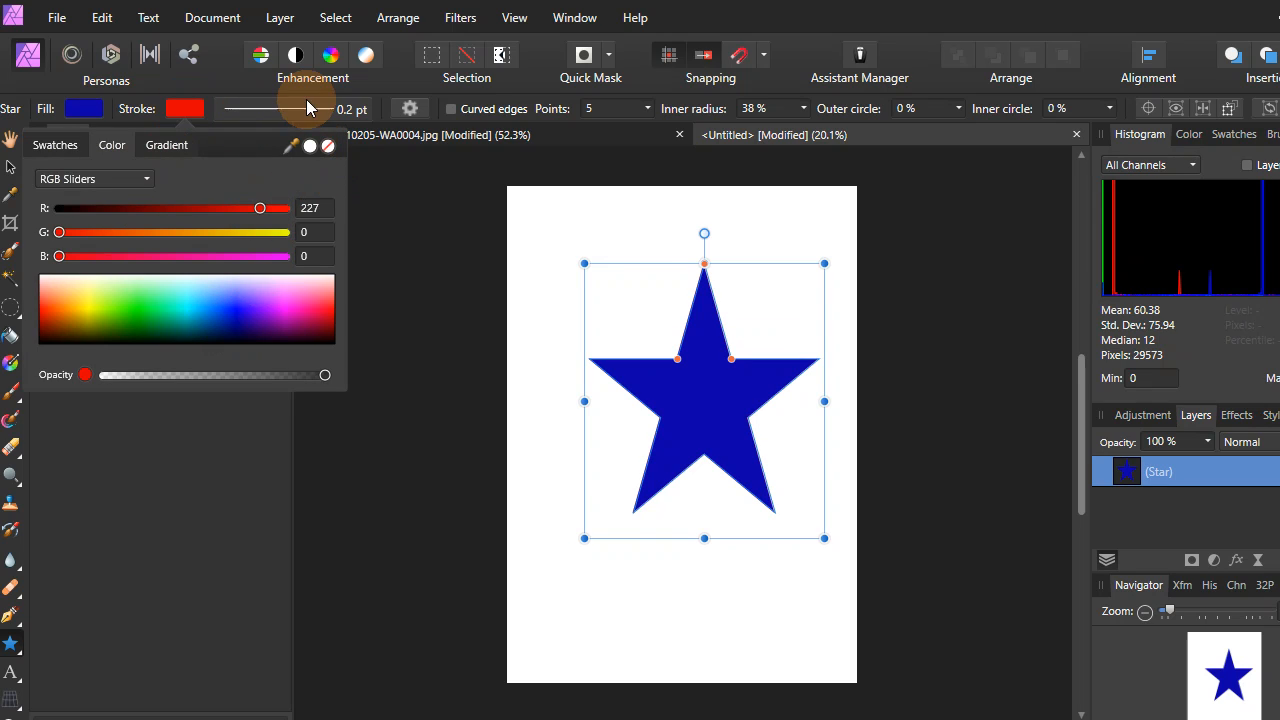
Step: Set the star's stroke width to 8 pt
click(340, 112)
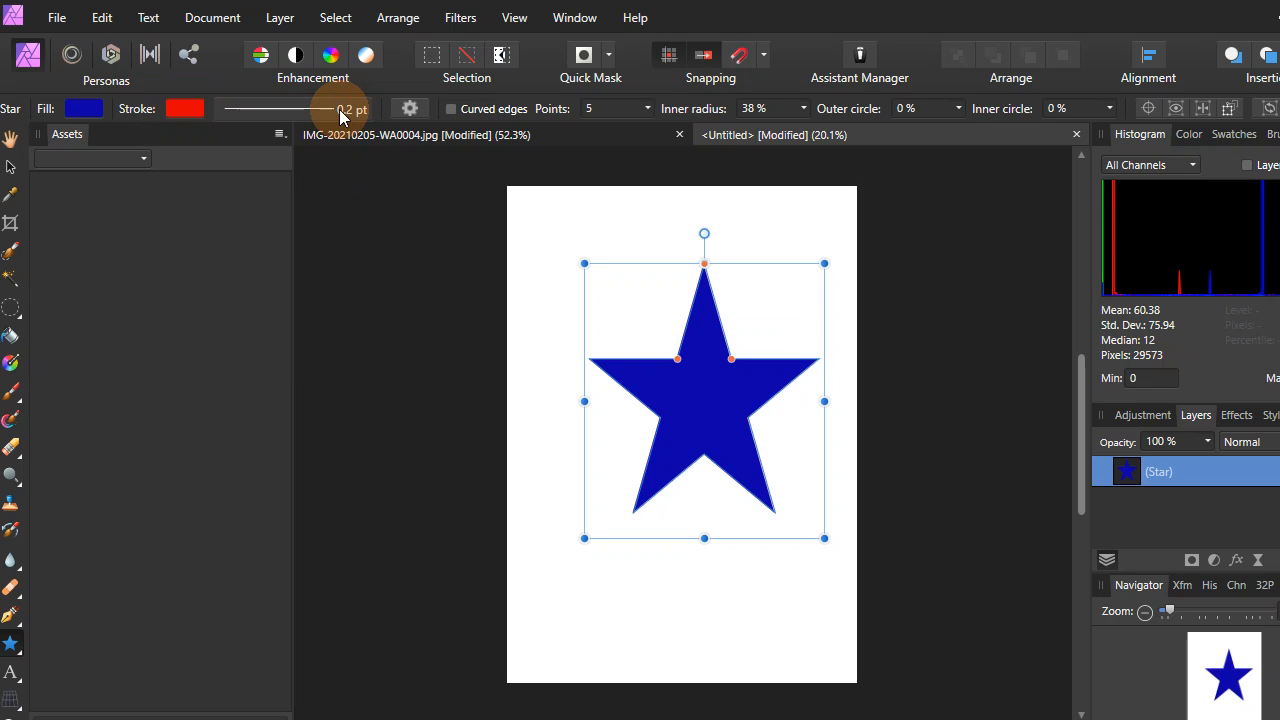
click(340, 112)
click(362, 180)
scroll(360, 178, up, 6)
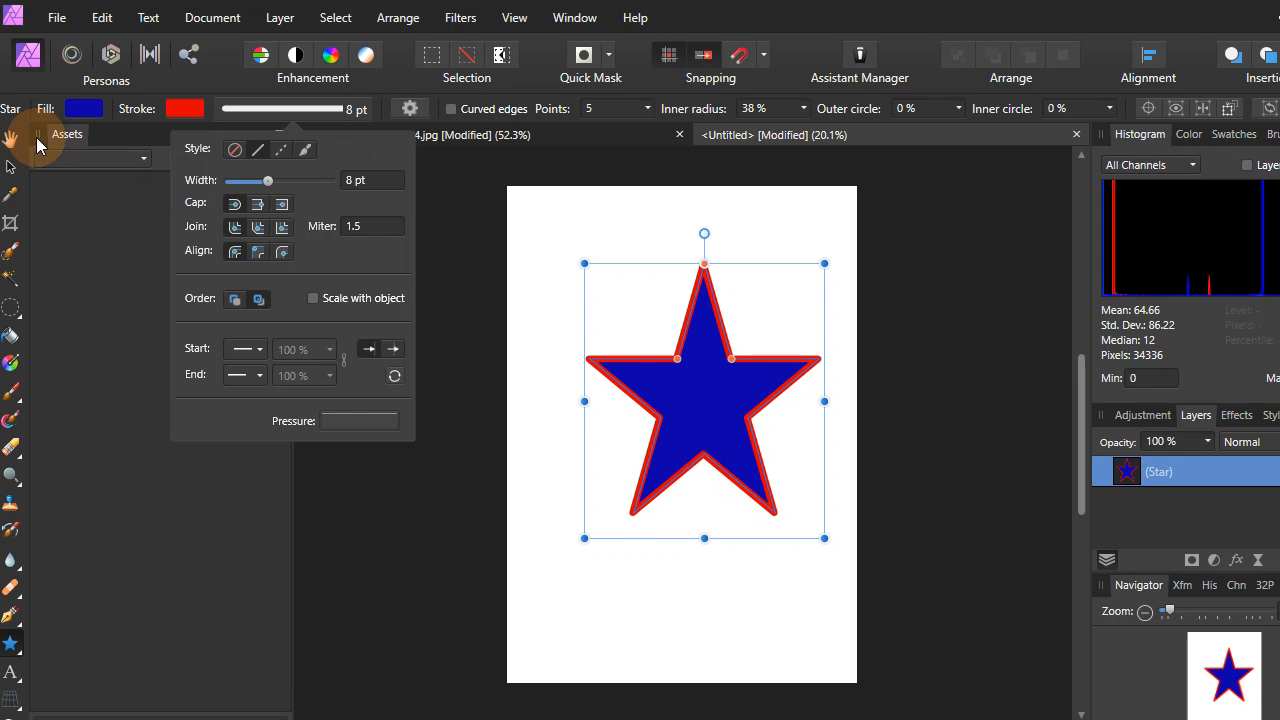
Step: Reposition the star near the centre of the page with the Move tool
click(12, 170)
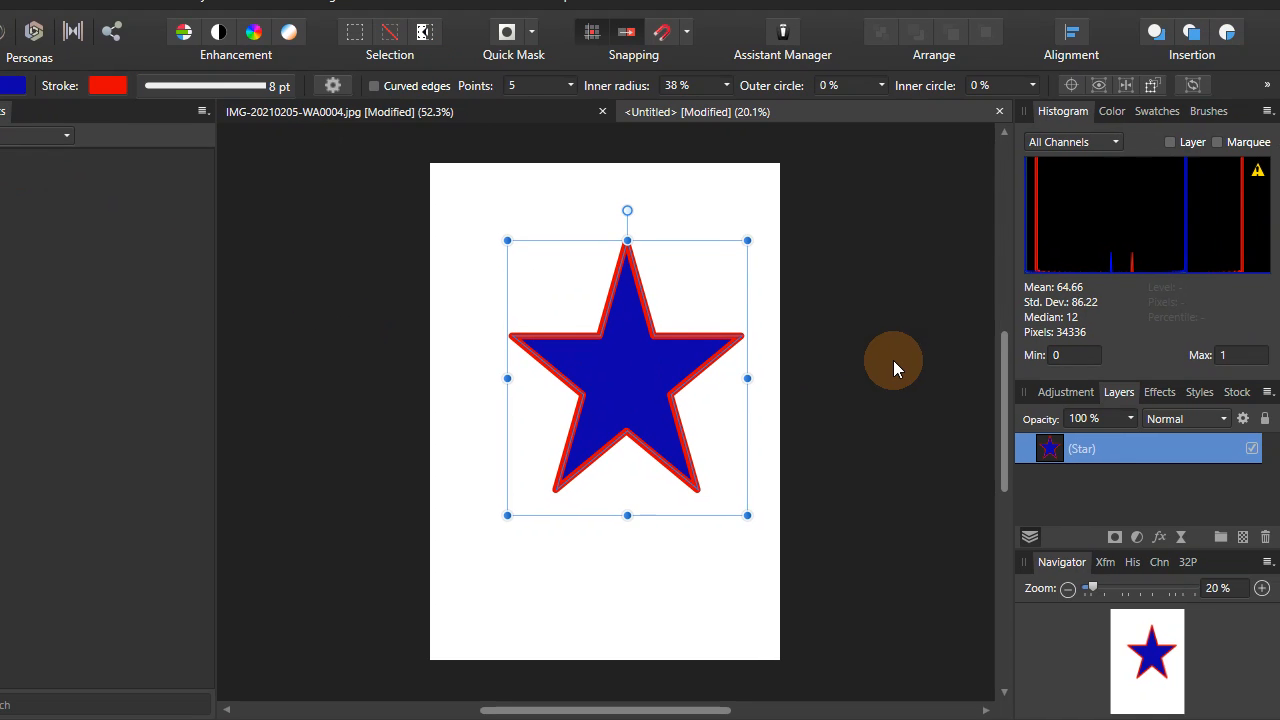
click(970, 383)
click(697, 401)
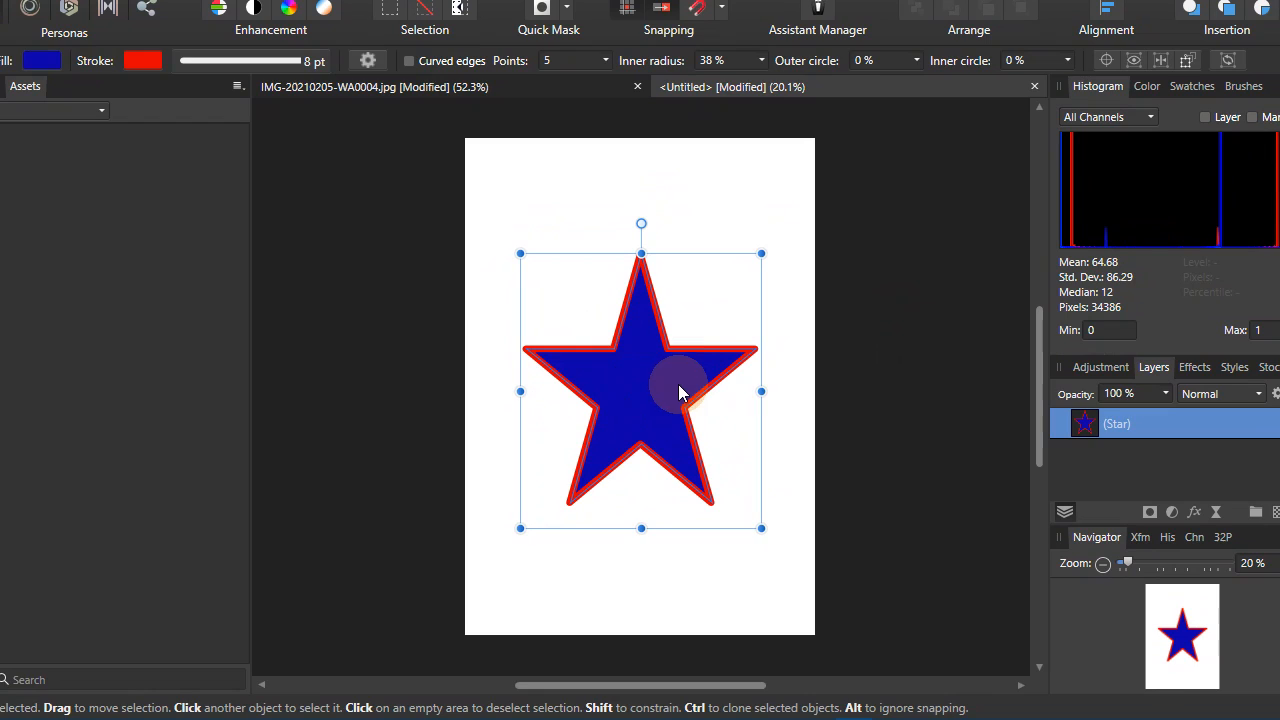
click(952, 360)
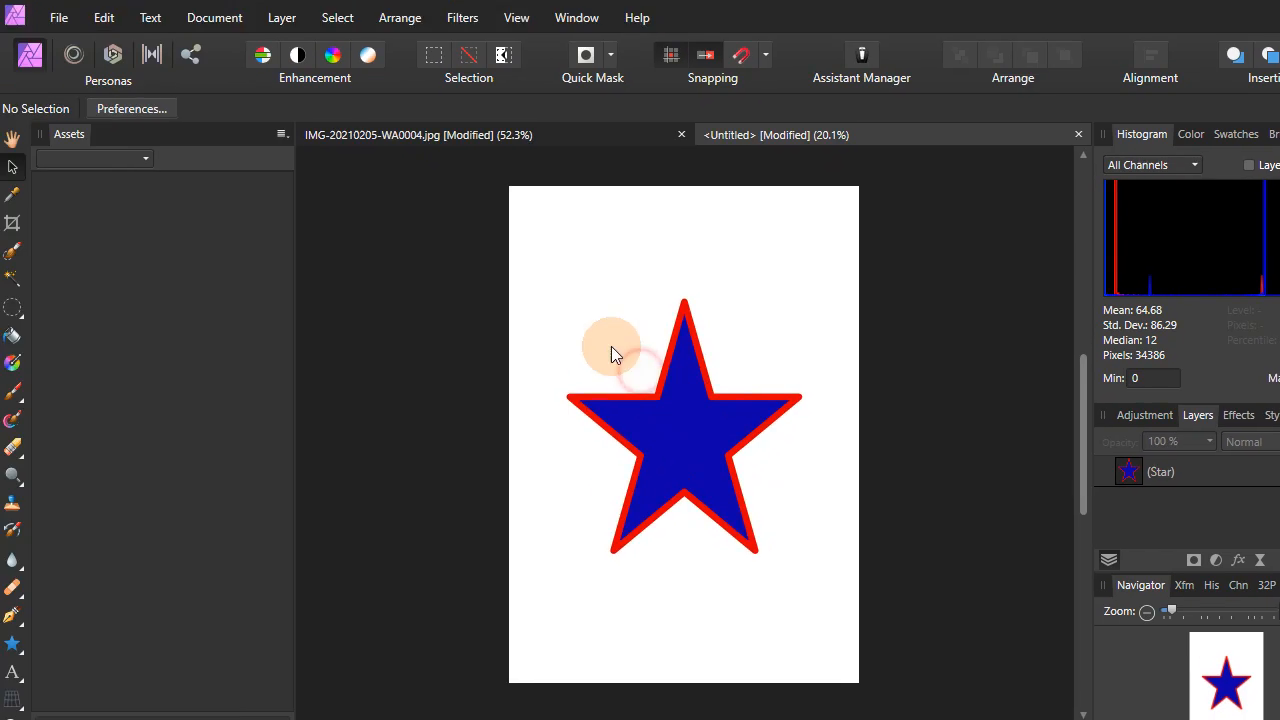
click(602, 355)
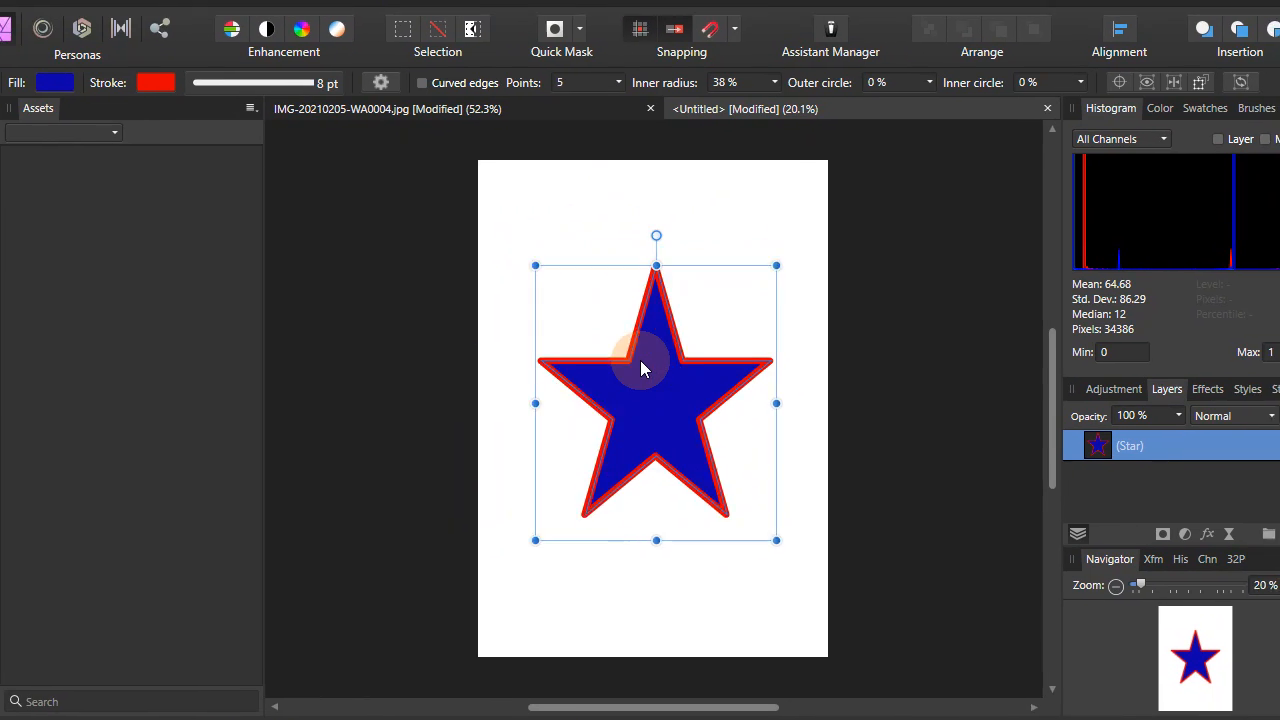
Step: Scale the star down to roughly three quarters of its size and reposition it near the centre of the page
drag(642, 368, 624, 354)
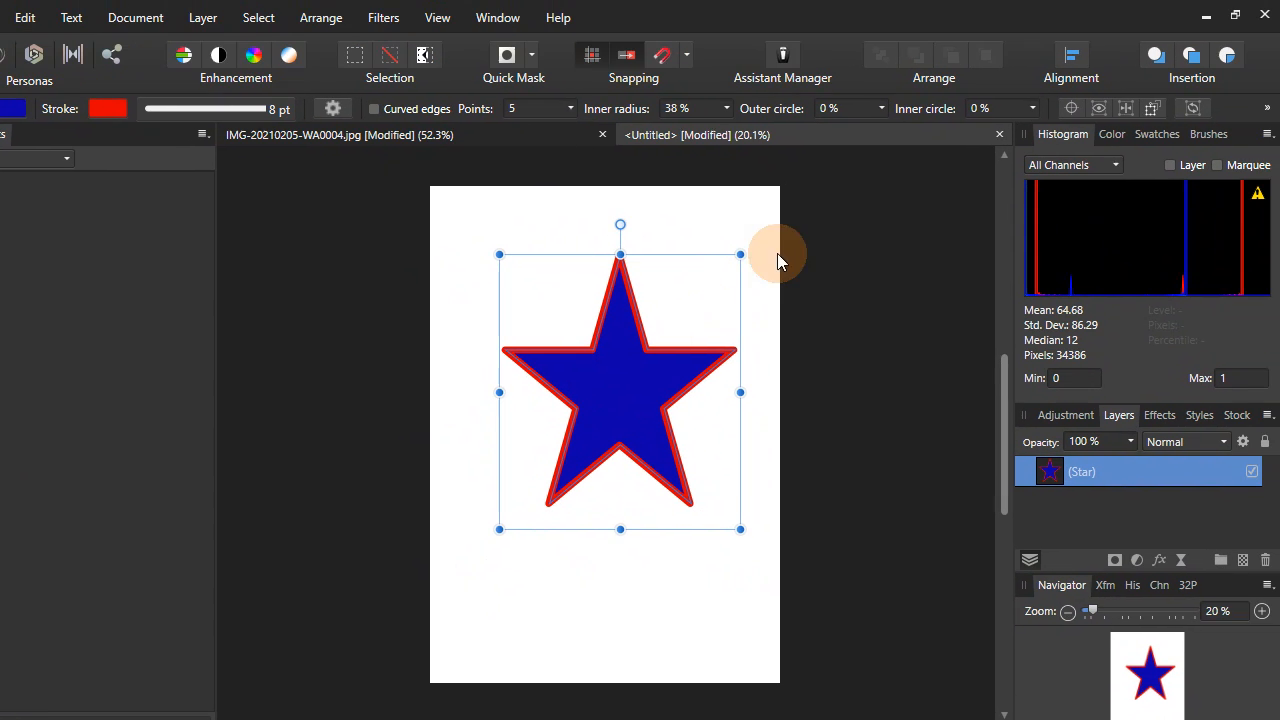
drag(741, 253, 676, 348)
drag(640, 411, 624, 286)
click(951, 282)
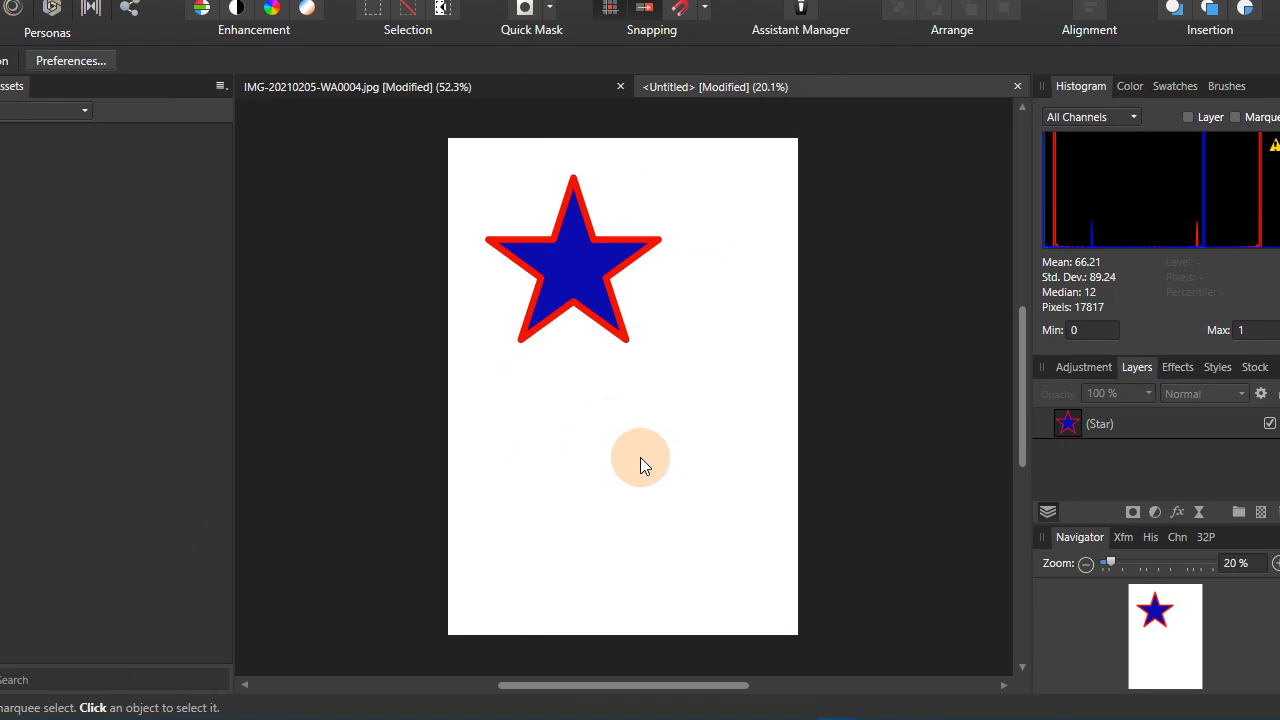
drag(591, 261, 627, 378)
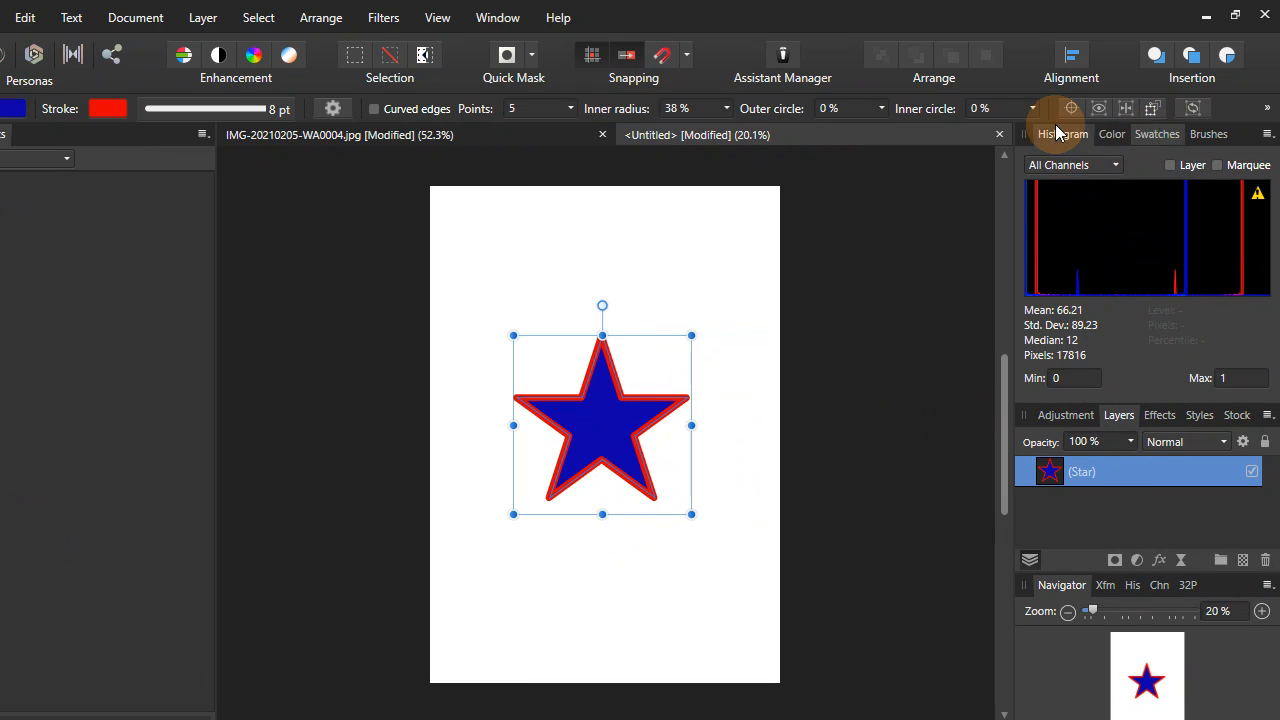
Step: Try several fill colours on the star from the colour spectrum, ending with pink (RGB 255, 39, 141)
click(1111, 134)
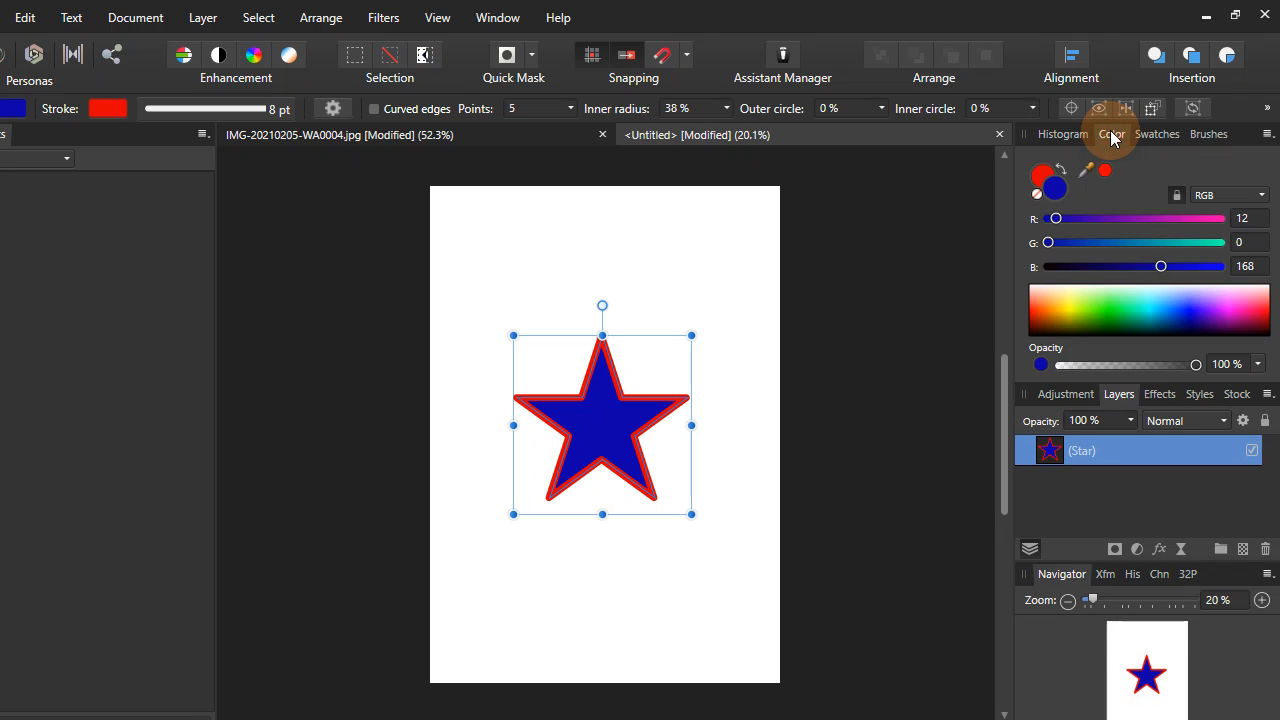
click(1112, 302)
click(1145, 306)
click(1217, 309)
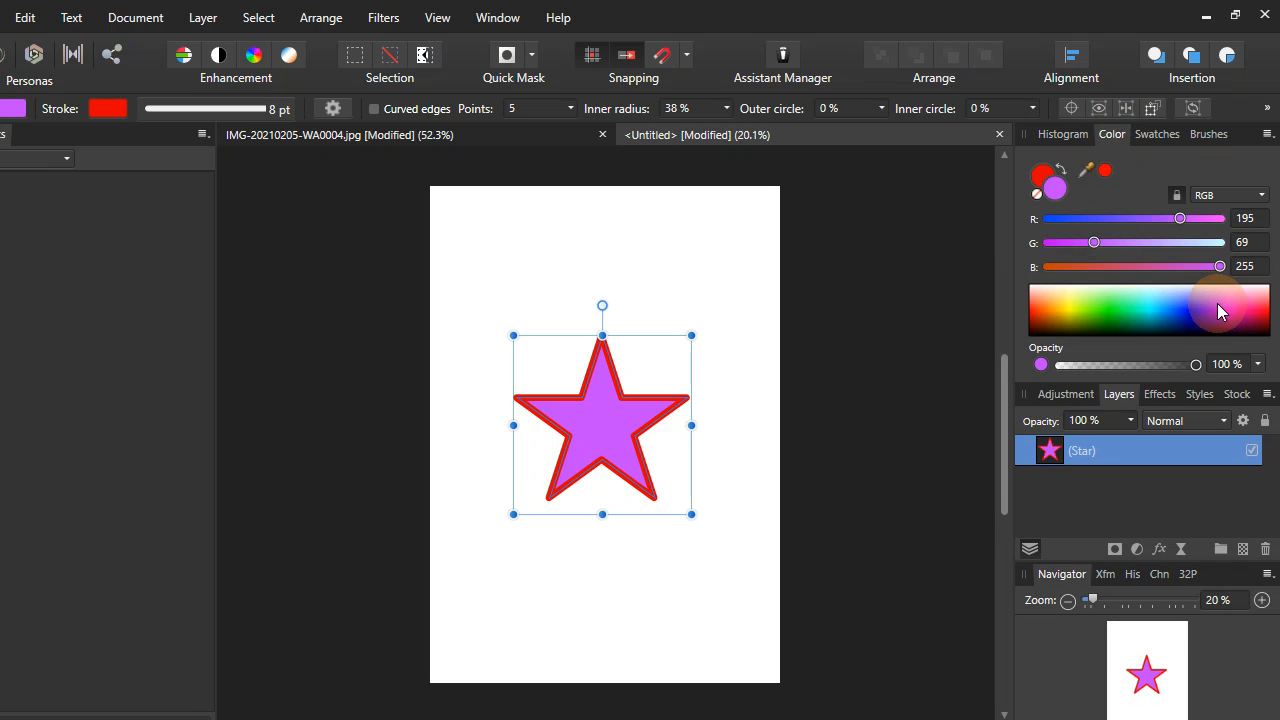
click(1251, 309)
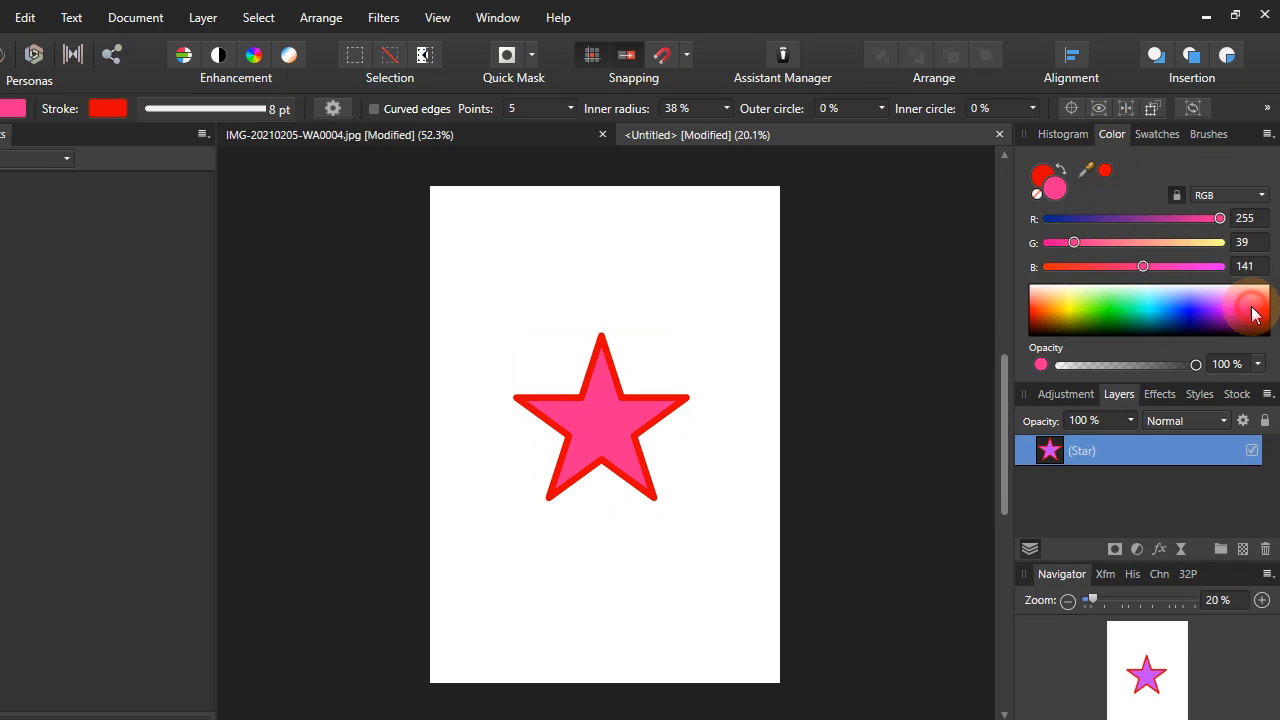
Step: Fill the star with a light grey from the Grays swatches and take a brief look at the Basic brushes
click(1155, 136)
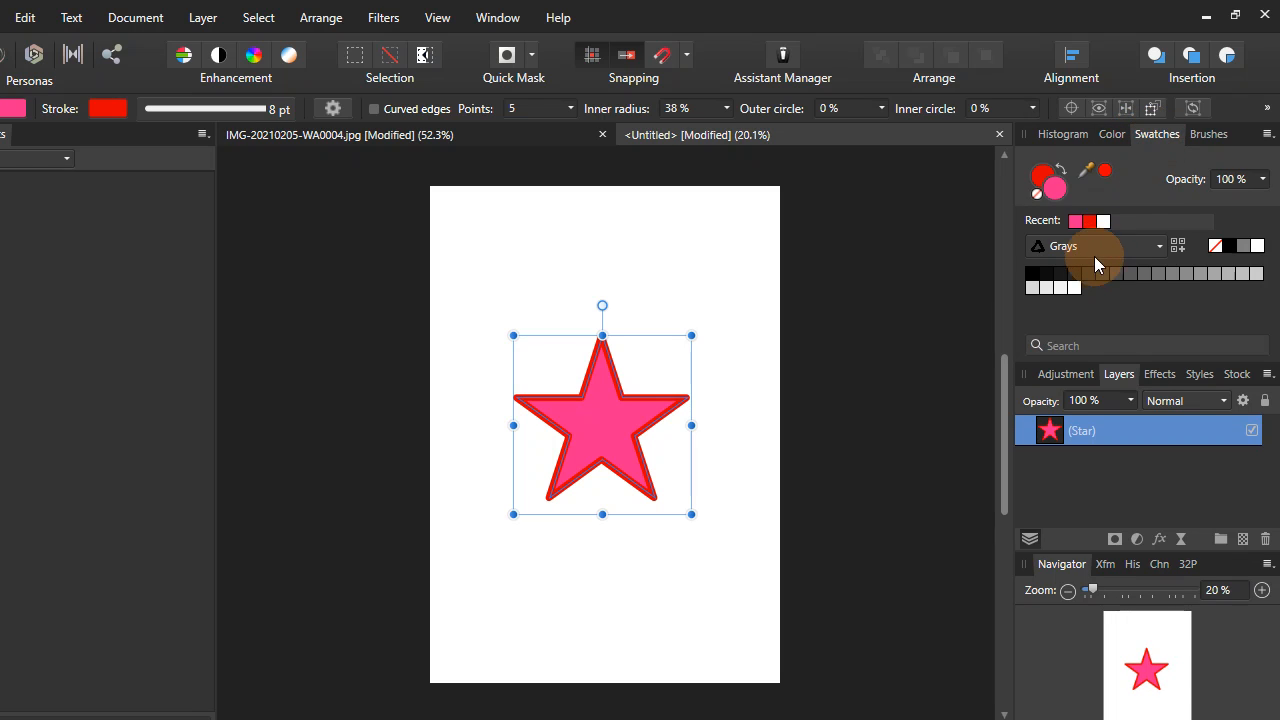
click(1106, 273)
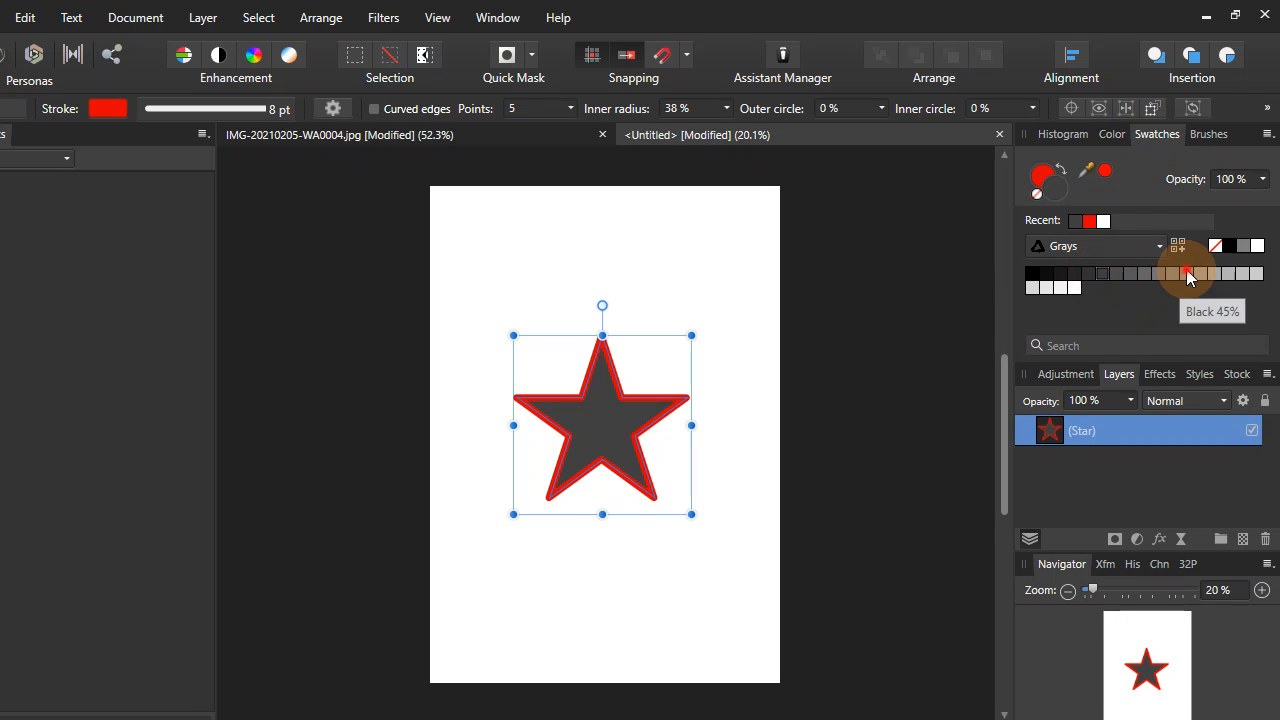
click(1186, 273)
click(1224, 273)
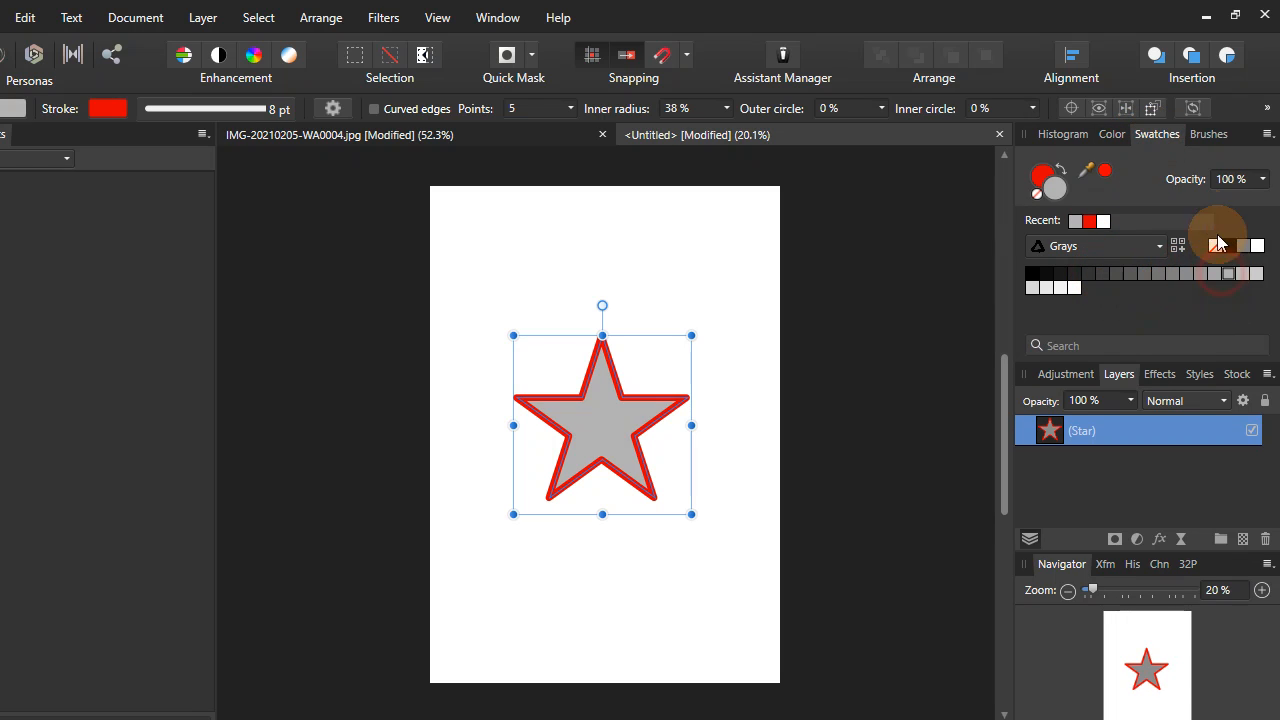
click(1210, 143)
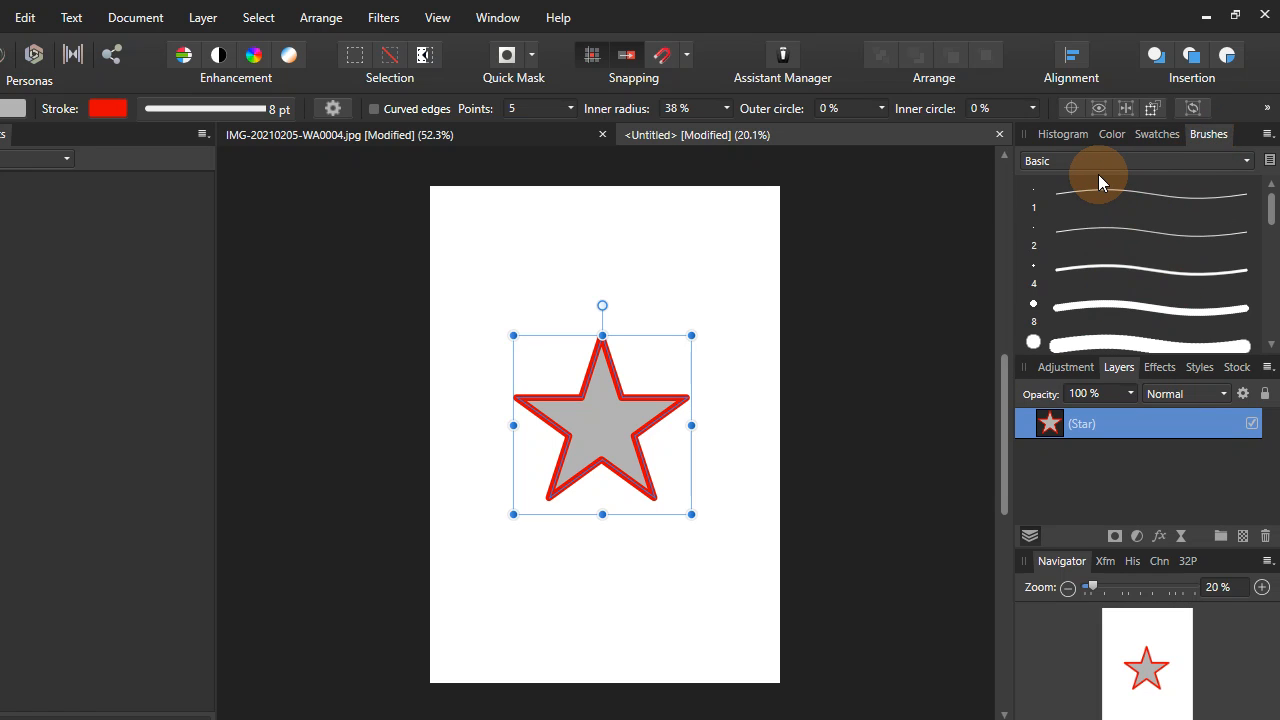
click(1062, 134)
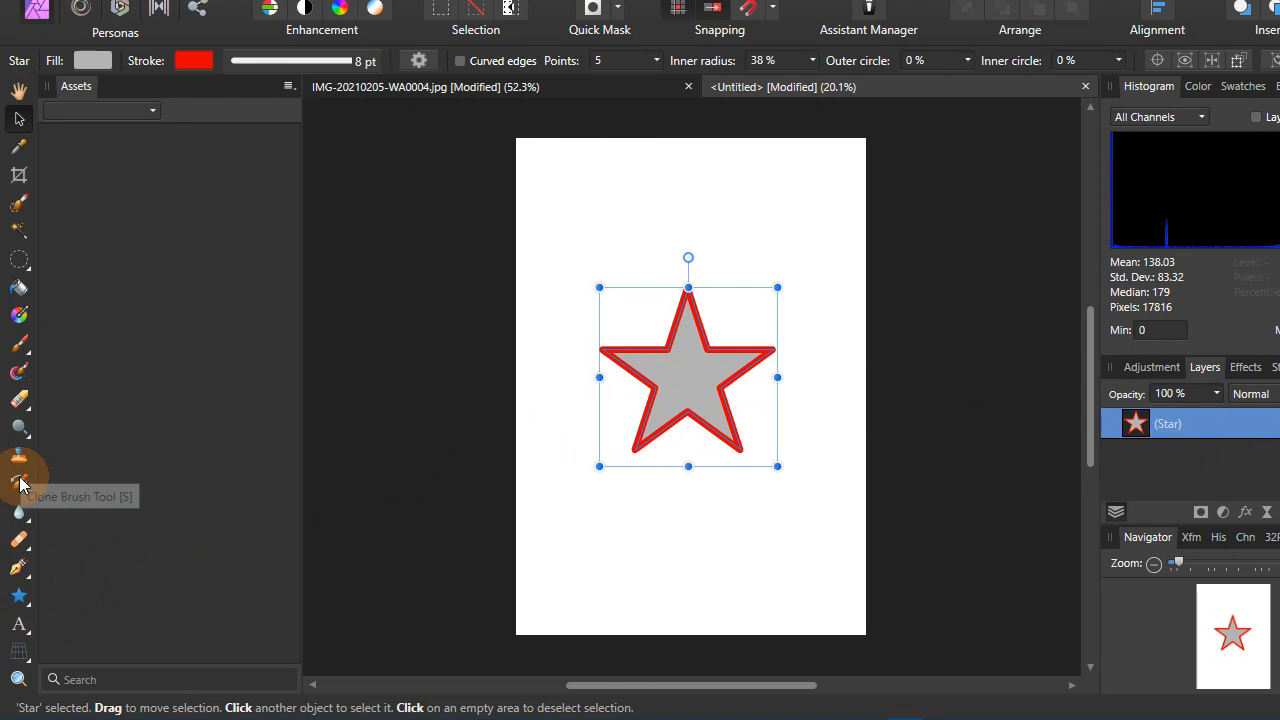
Step: Draw a rectangle covering the whole page with the Rectangle tool and bring its lower-right corner closer to the page corner
click(20, 594)
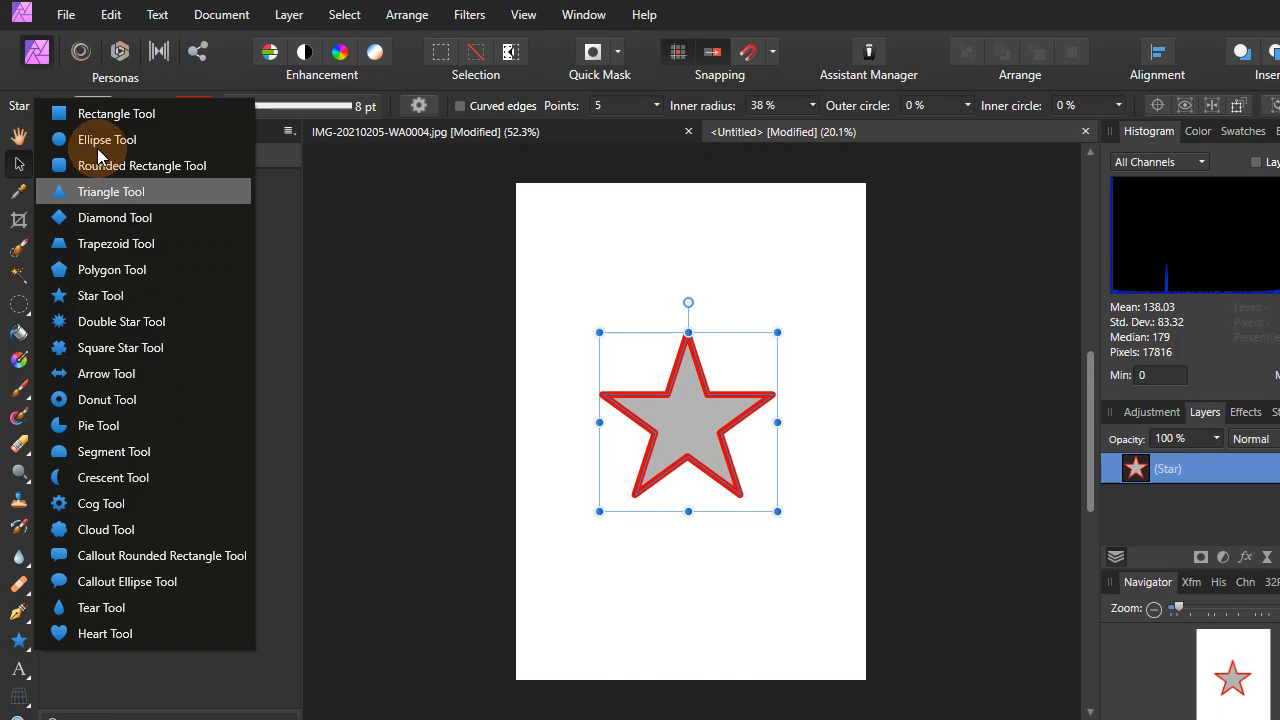
click(110, 118)
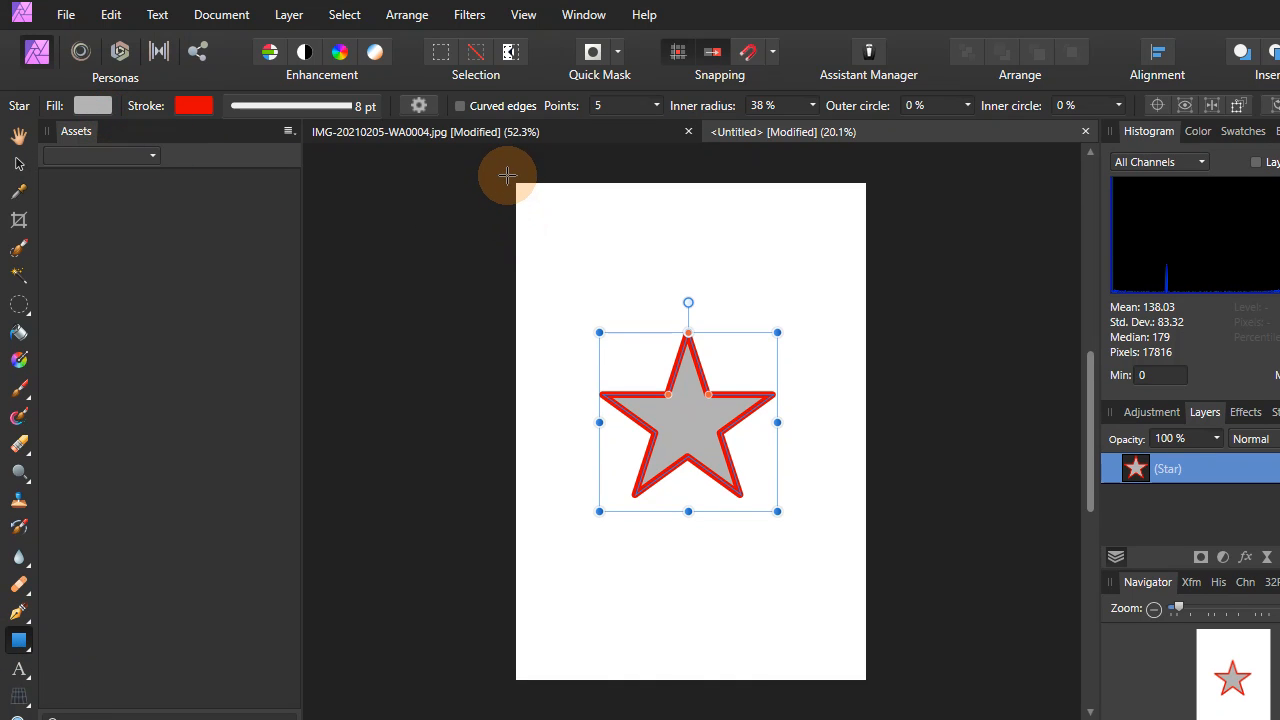
drag(507, 175, 891, 652)
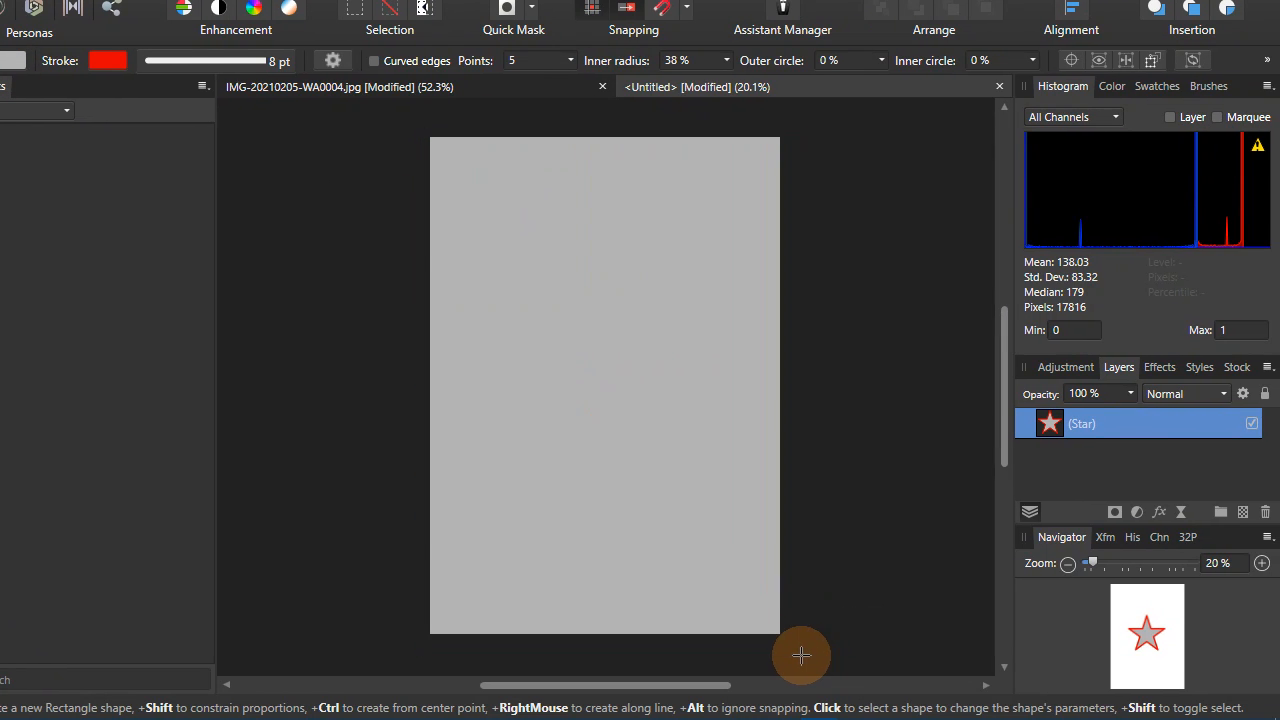
drag(805, 607, 786, 598)
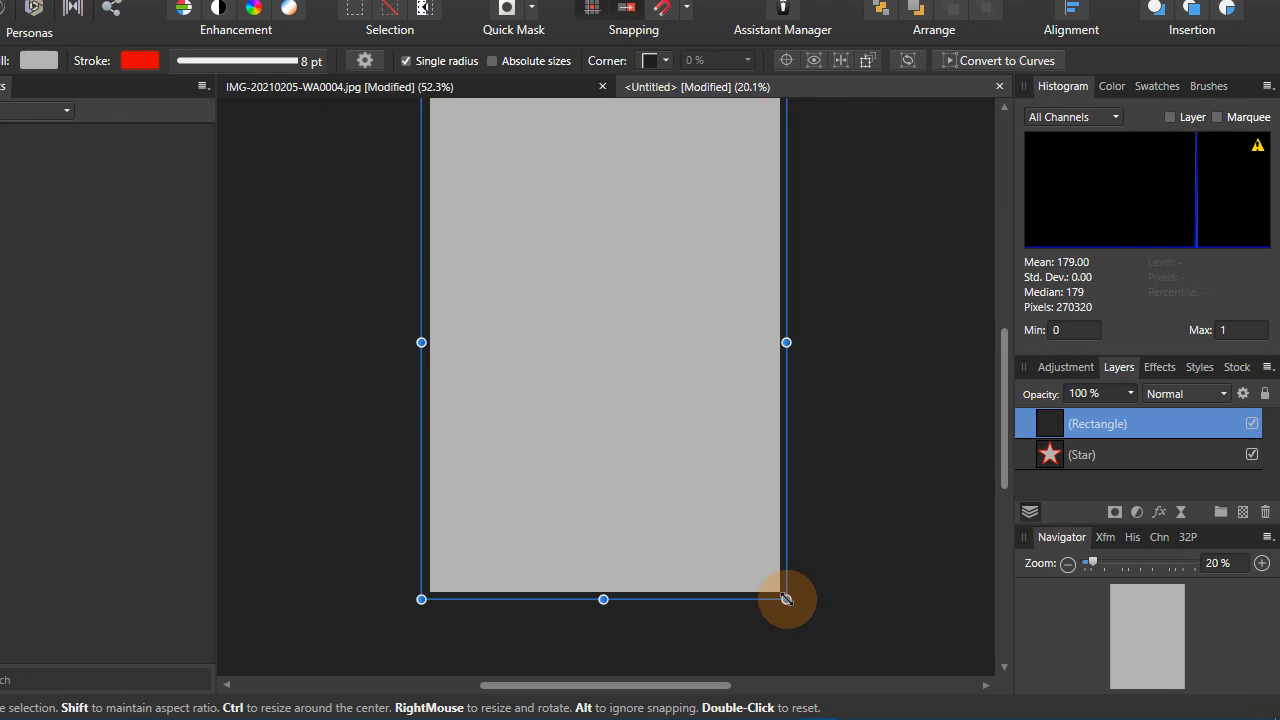
scroll(695, 480, up, 1)
scroll(695, 480, down, 1)
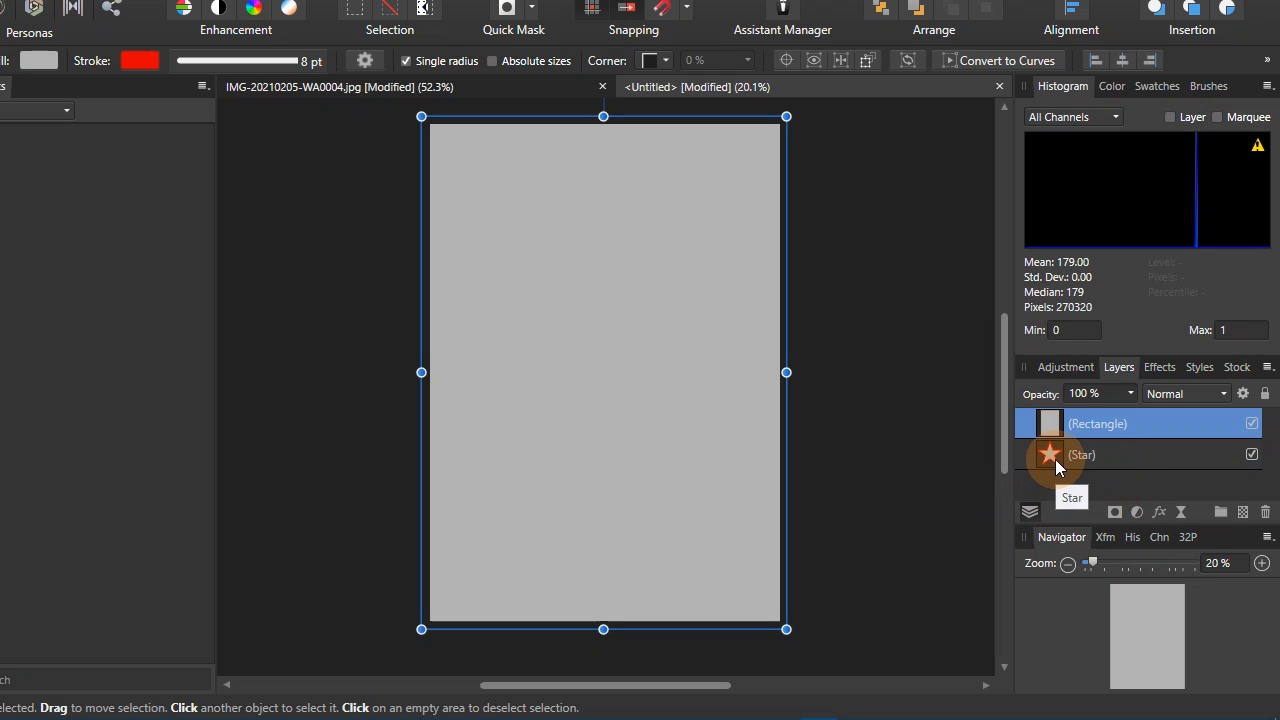
Step: Move the star layer above the rectangle layer so that the rectangle serves as the background
click(1112, 455)
drag(1112, 455, 1105, 402)
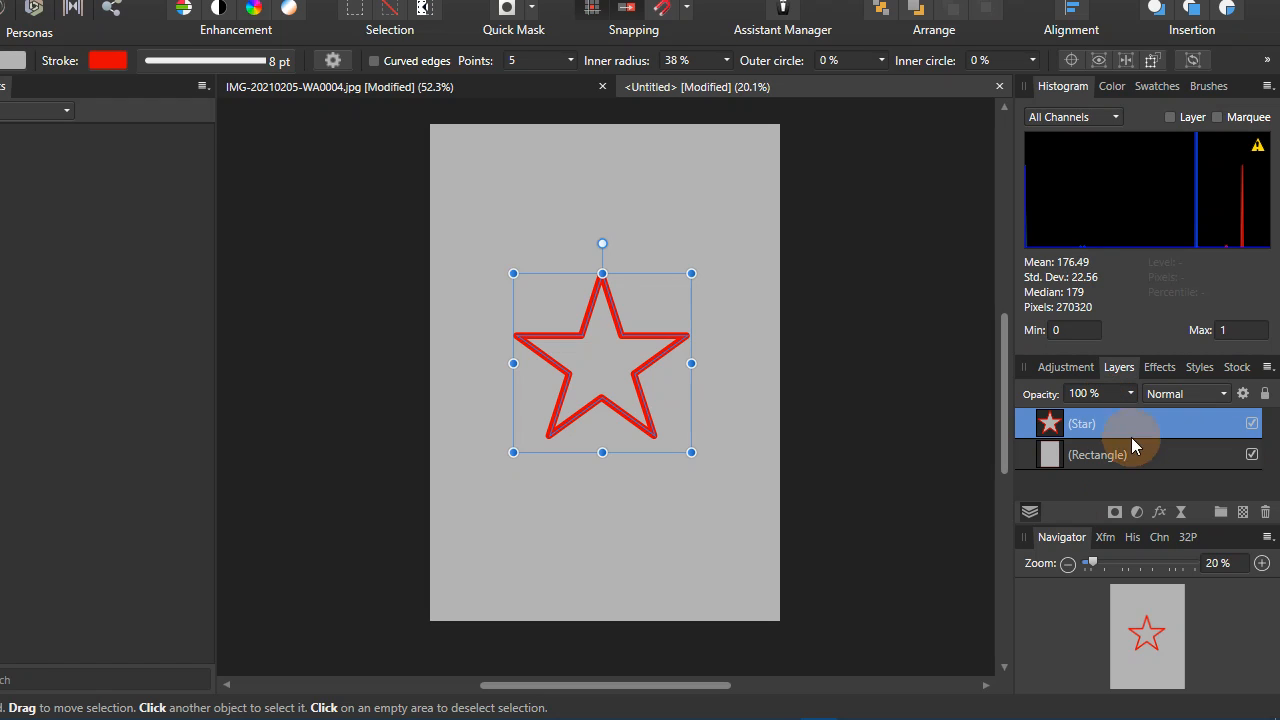
click(930, 427)
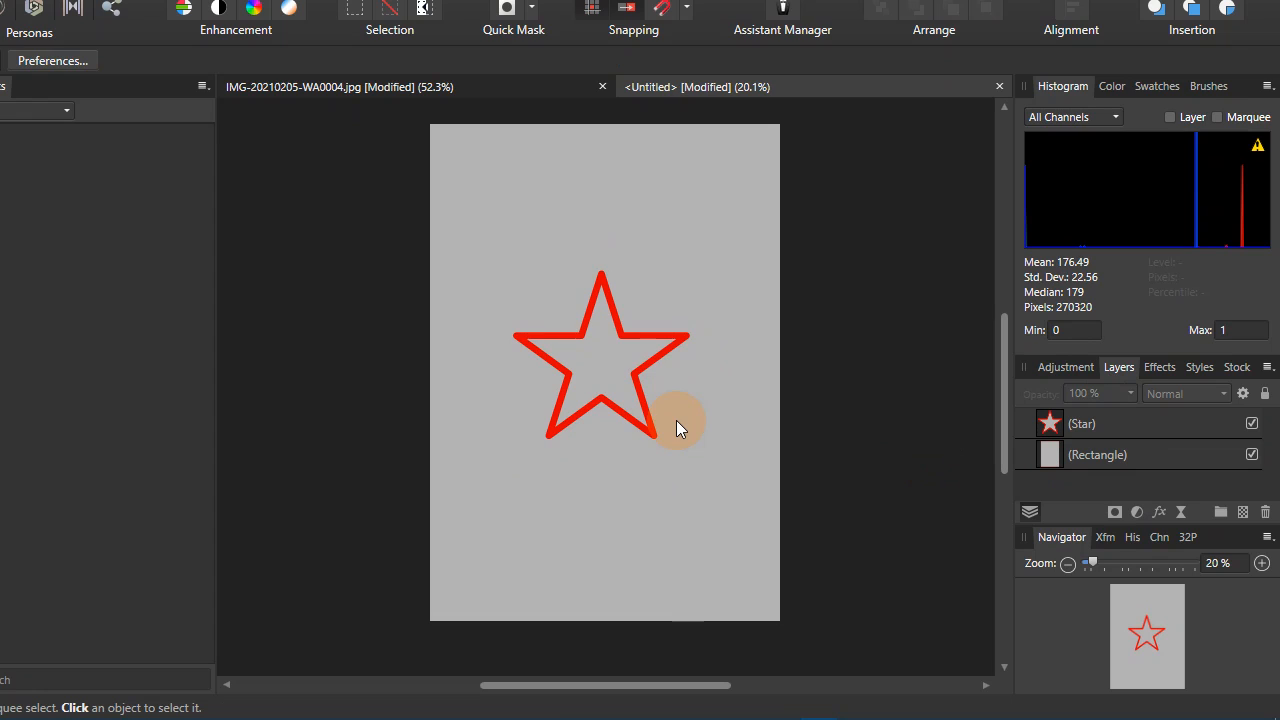
Step: Fill the star with golden yellow (RGB 216, 172, 0) and deselect it
click(640, 380)
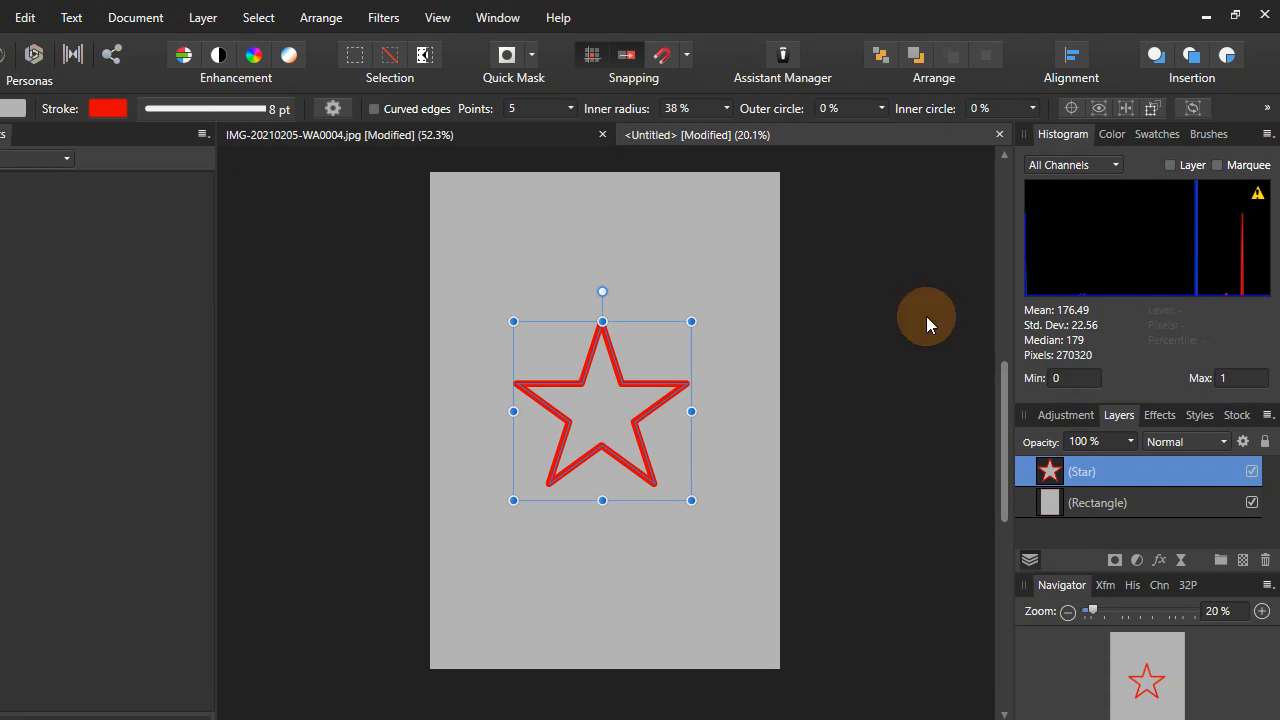
click(1117, 88)
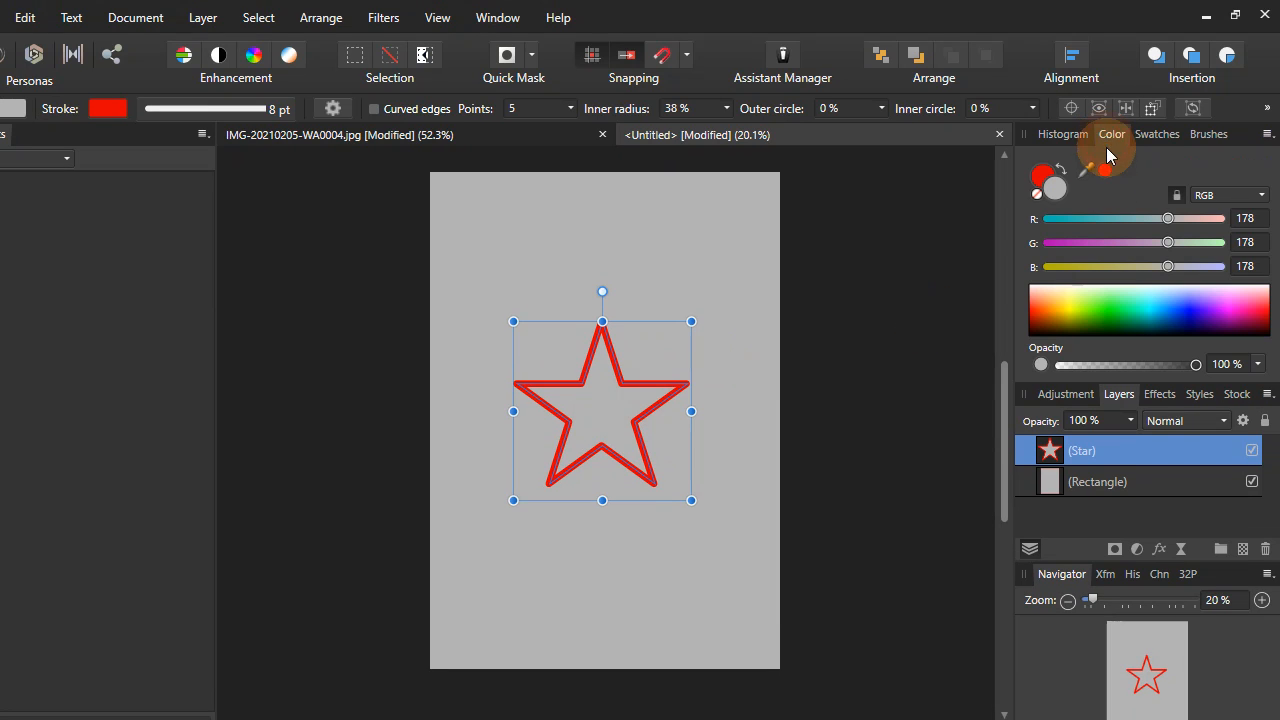
click(1074, 313)
click(876, 311)
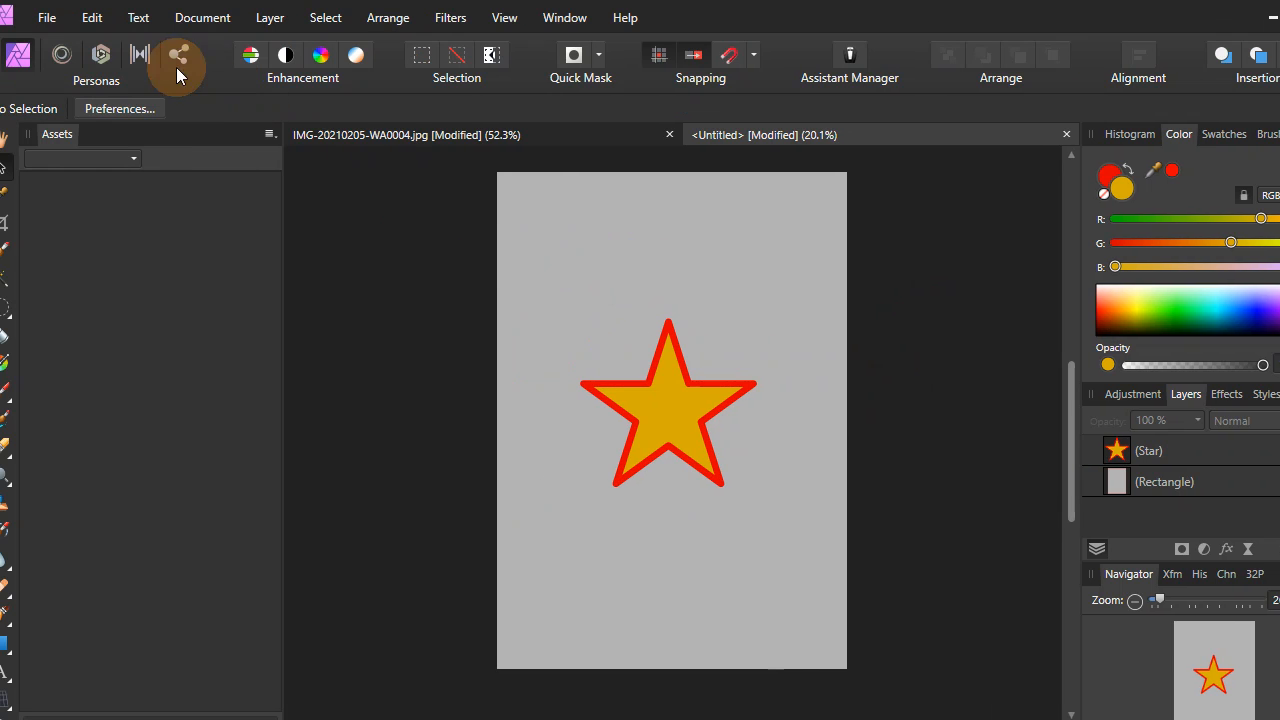
Step: Look through the available commands for files, text, document, layers, selections, arranging, view and filters
click(46, 18)
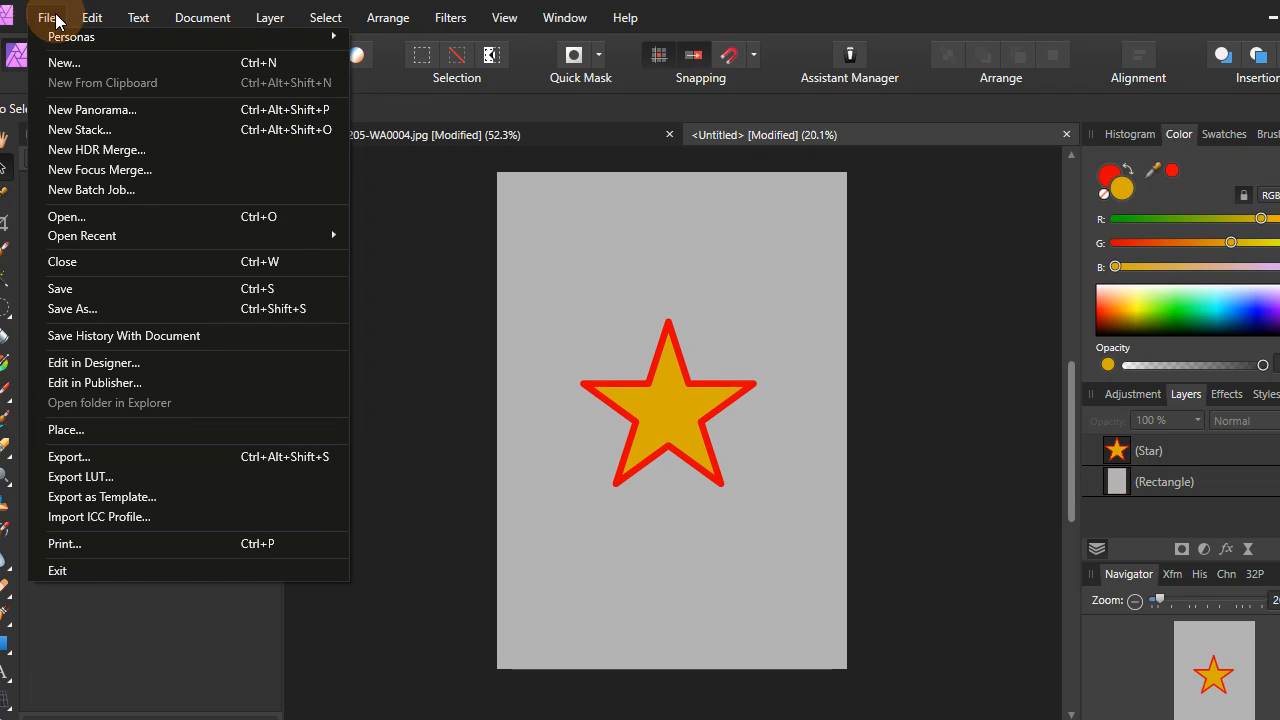
mouse_move(135, 20)
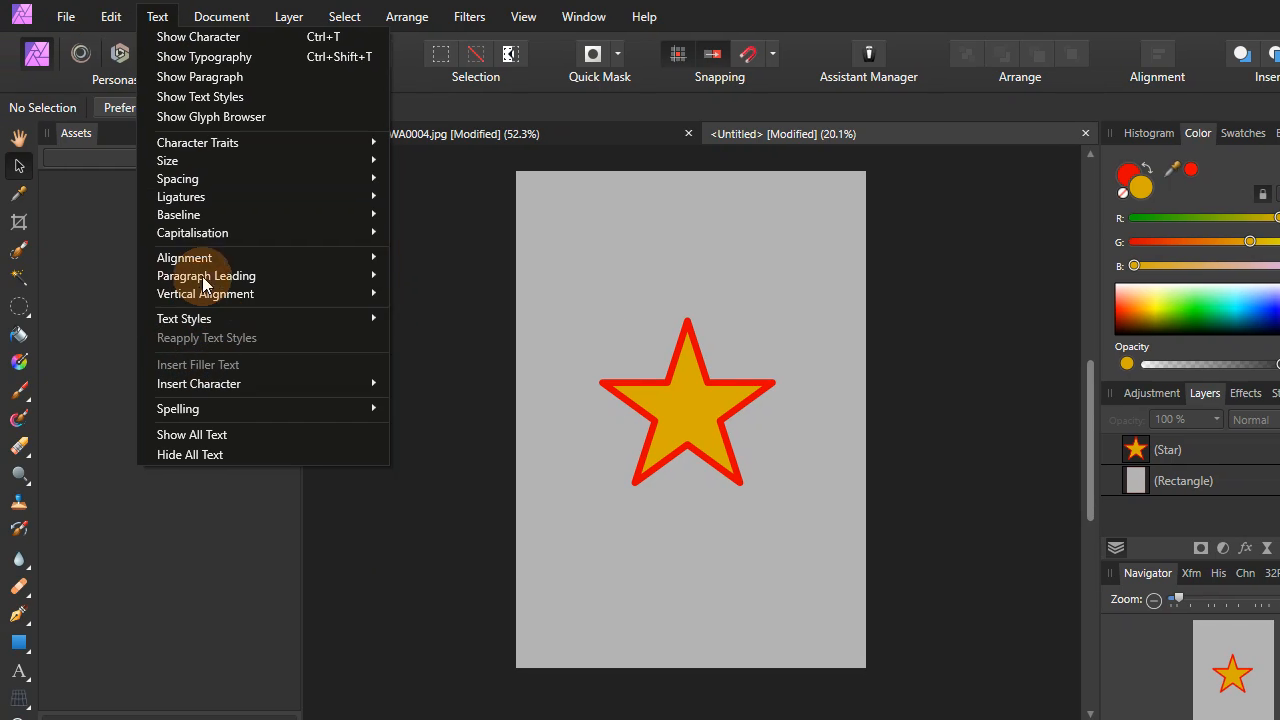
mouse_move(222, 18)
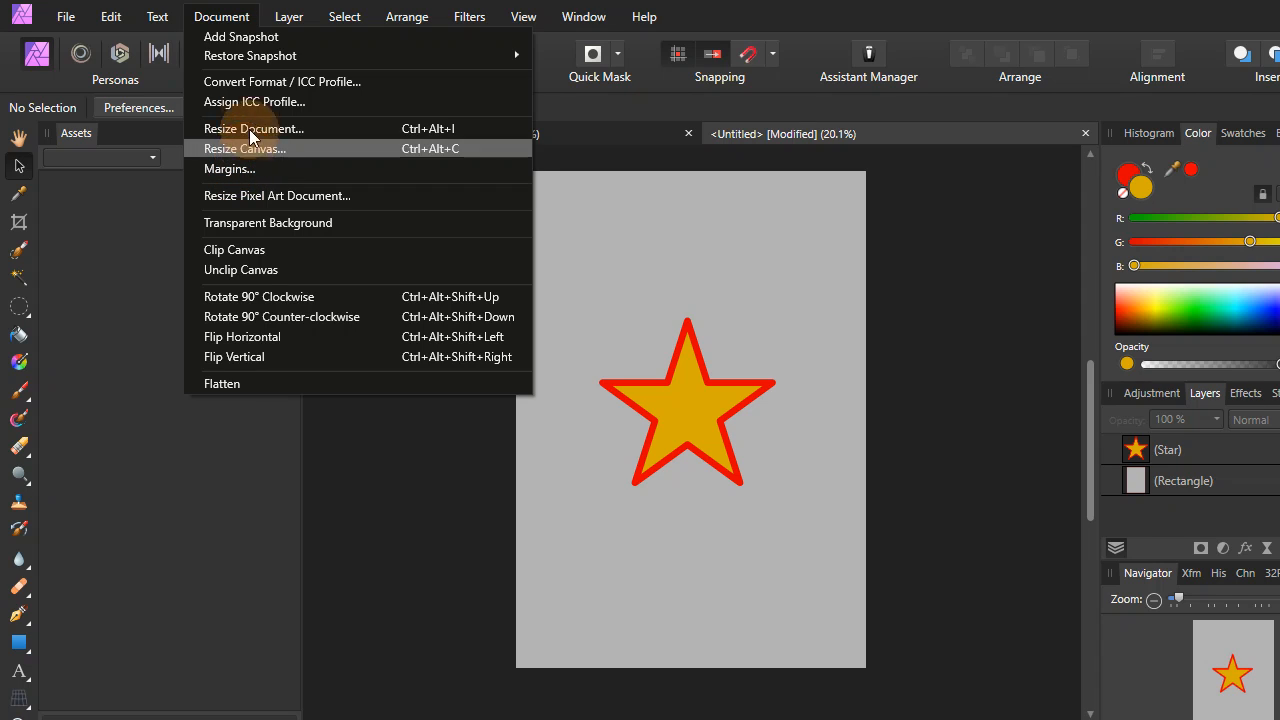
mouse_move(301, 20)
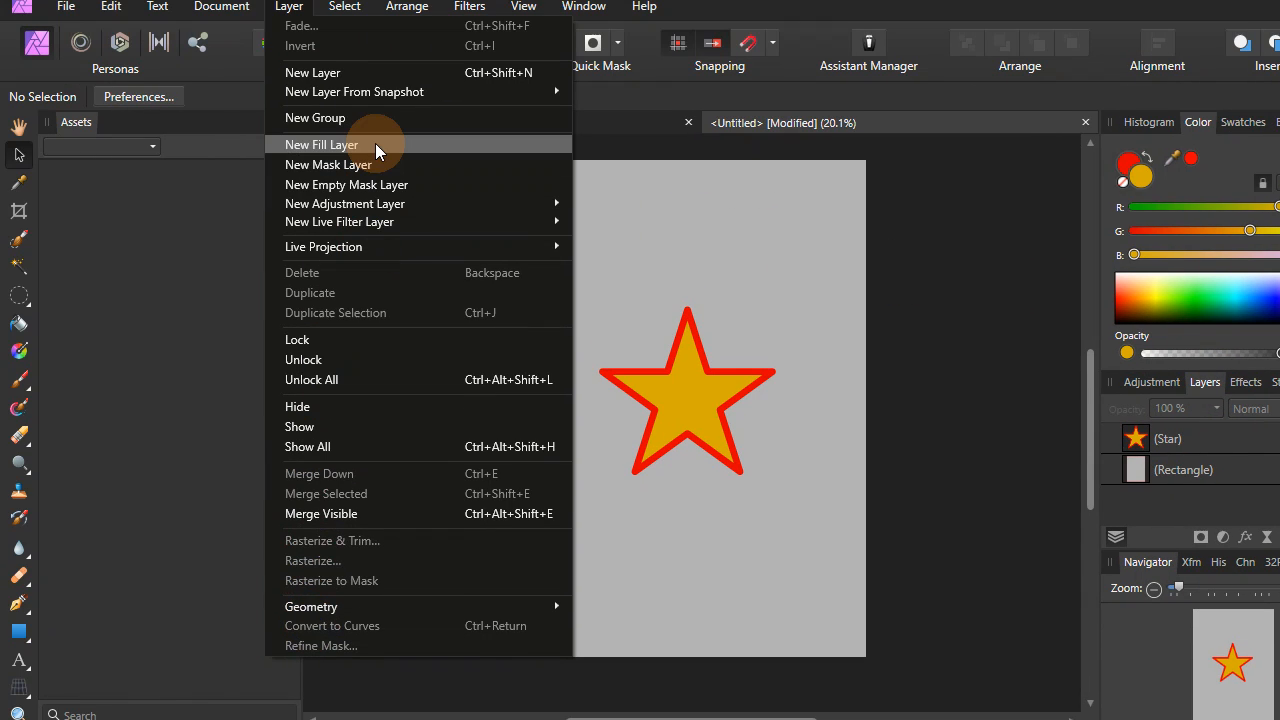
click(345, 7)
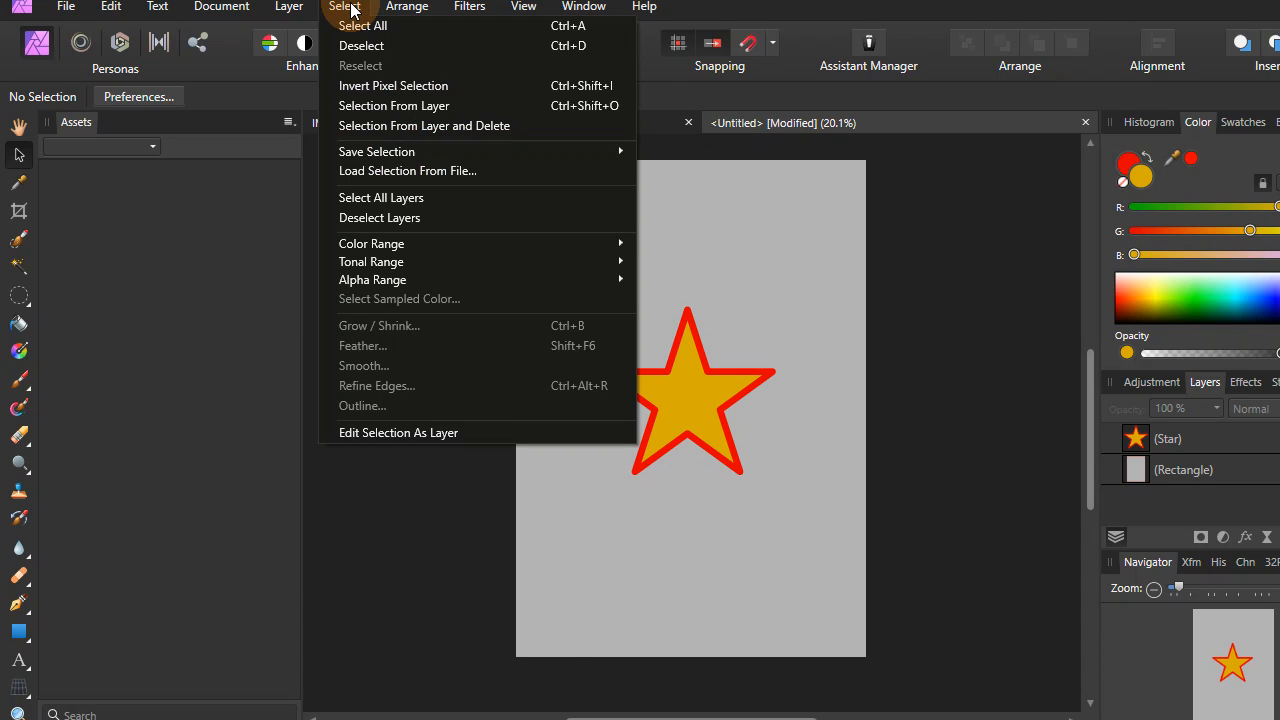
mouse_move(406, 10)
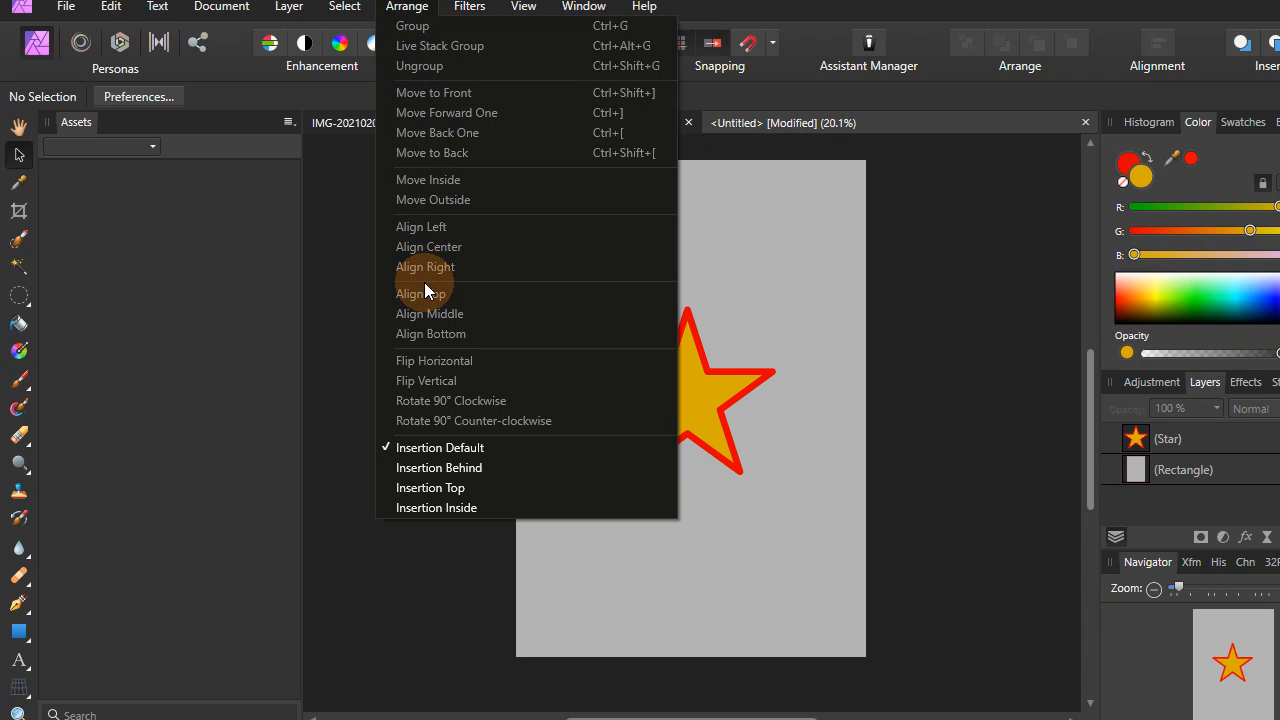
mouse_move(467, 10)
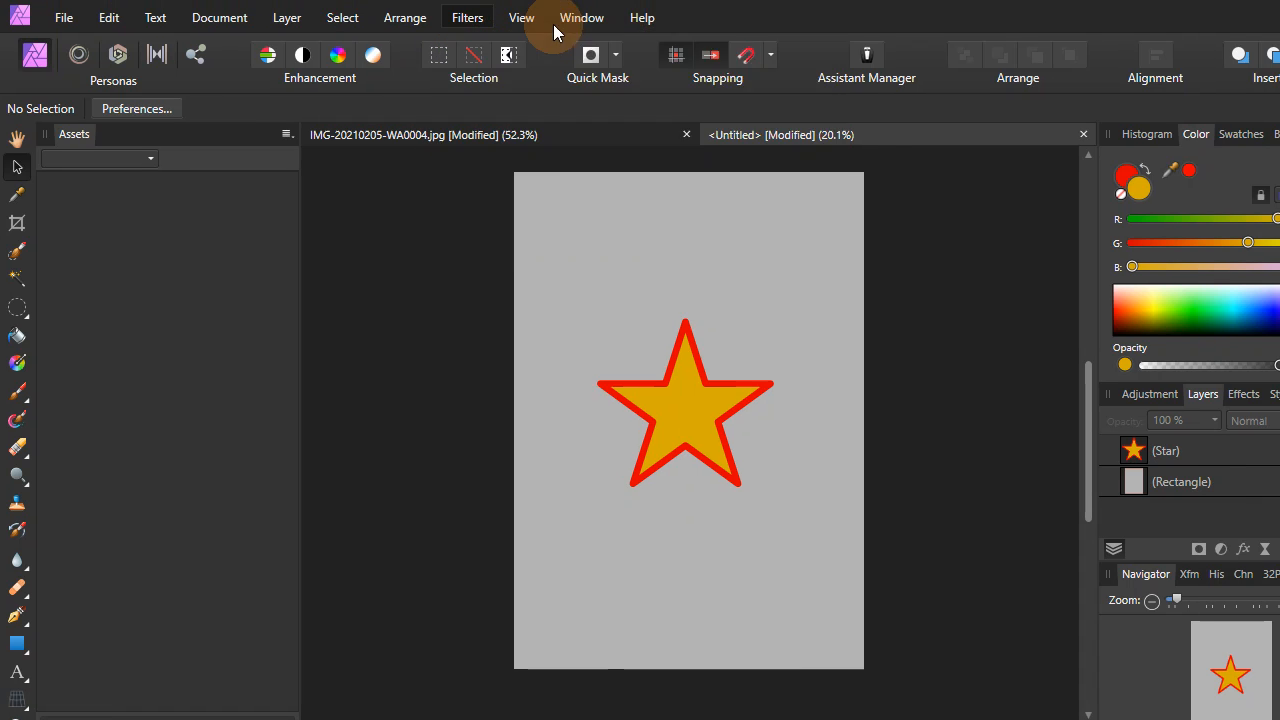
click(523, 6)
mouse_move(505, 21)
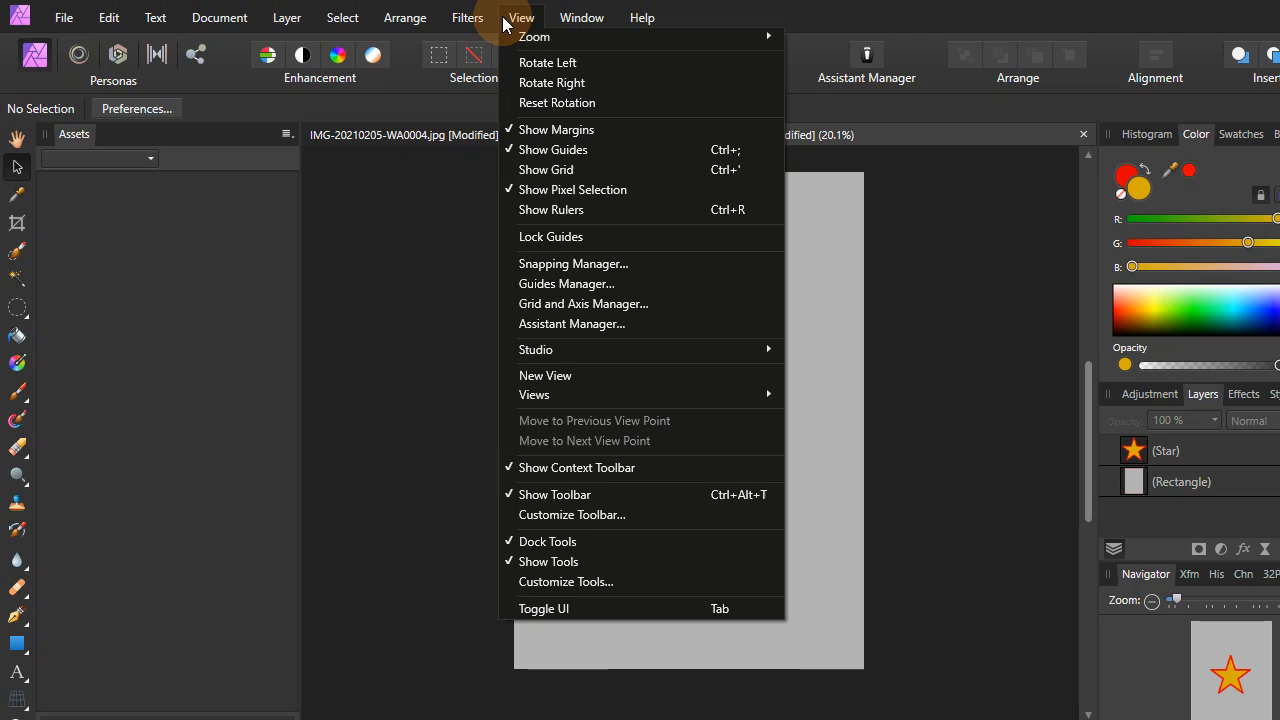
mouse_move(481, 39)
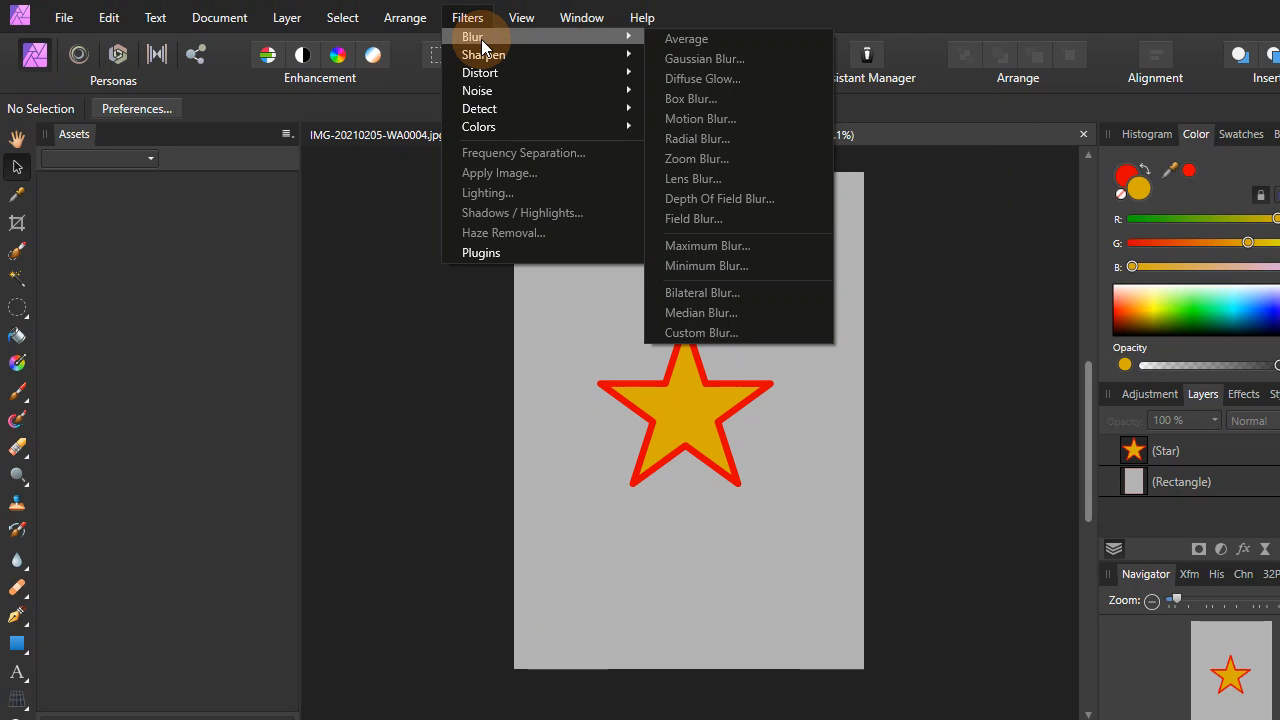
mouse_move(585, 30)
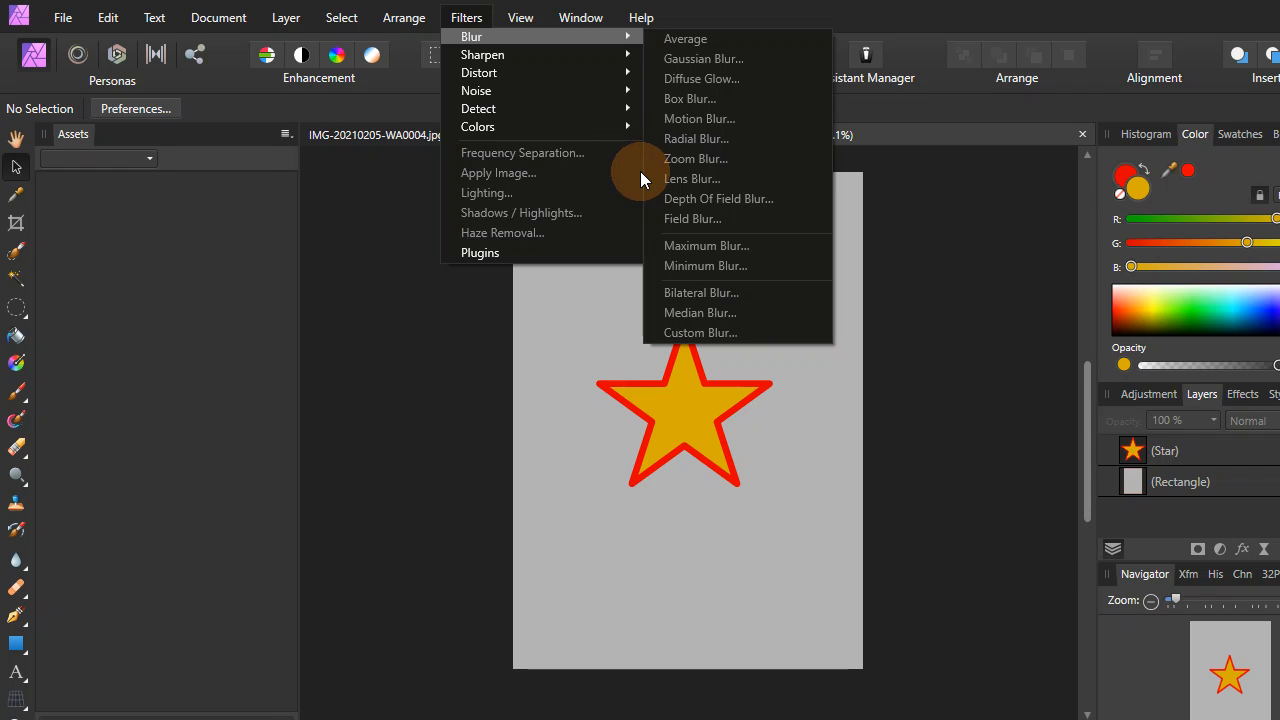
click(454, 361)
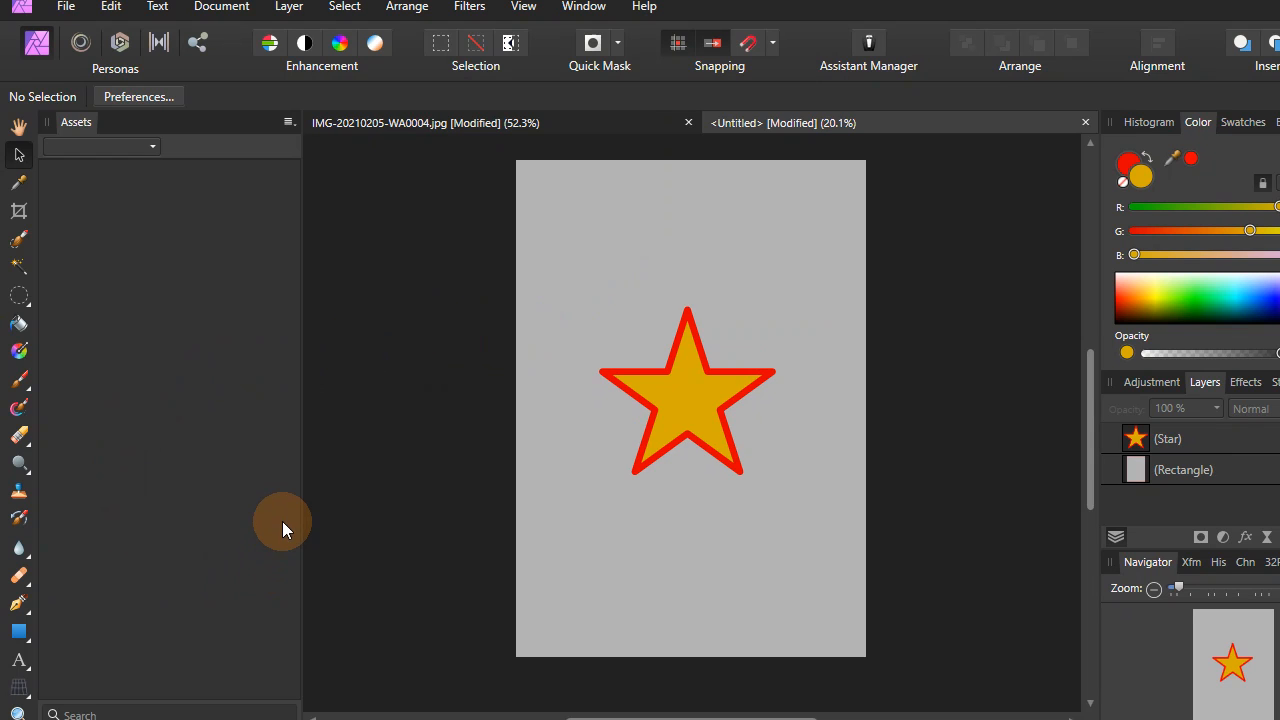
Step: Select the star and move it slightly down and to the right on the page
click(692, 394)
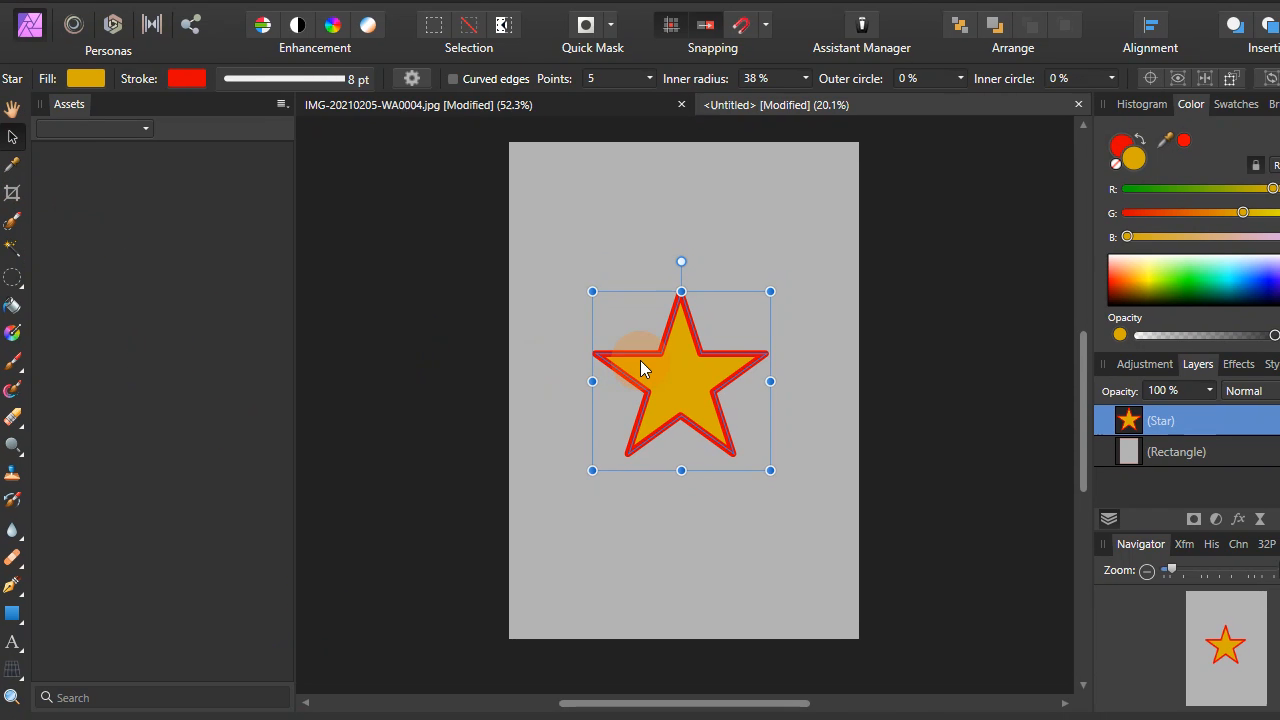
drag(641, 361, 630, 400)
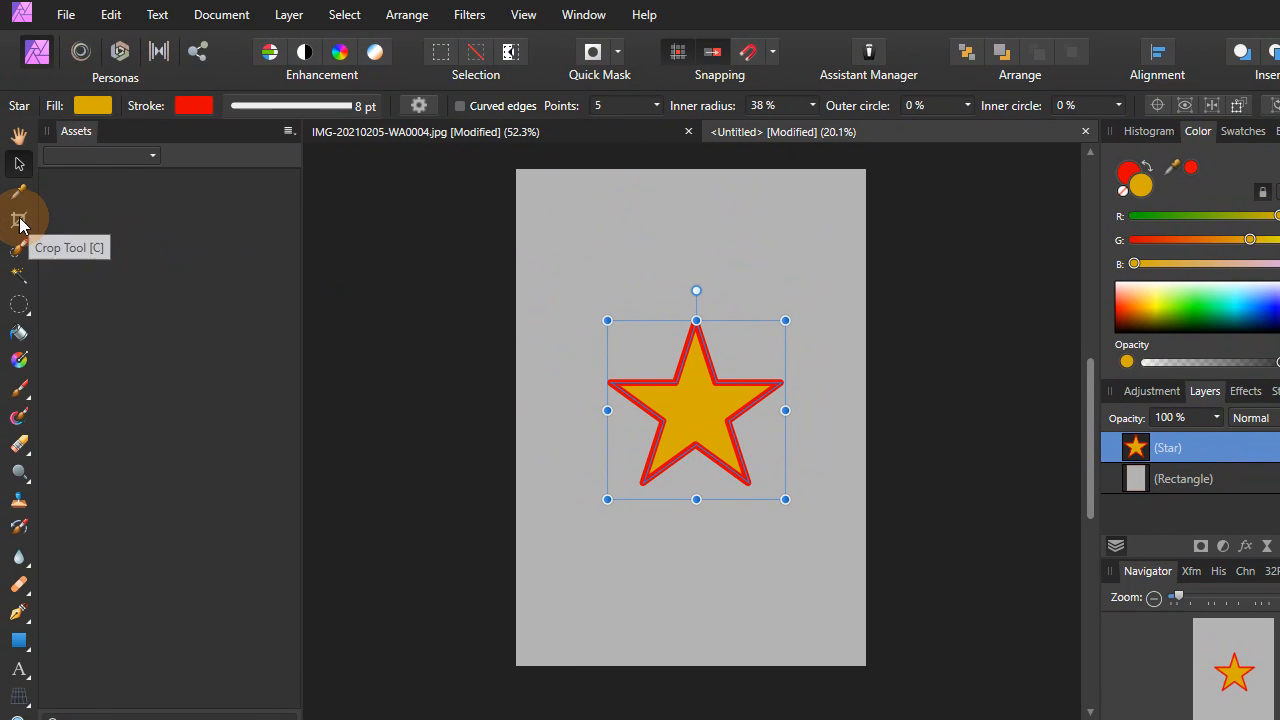
Step: Crop the page to about 1205 × 1897 px around the star and undo the applied crop
click(20, 223)
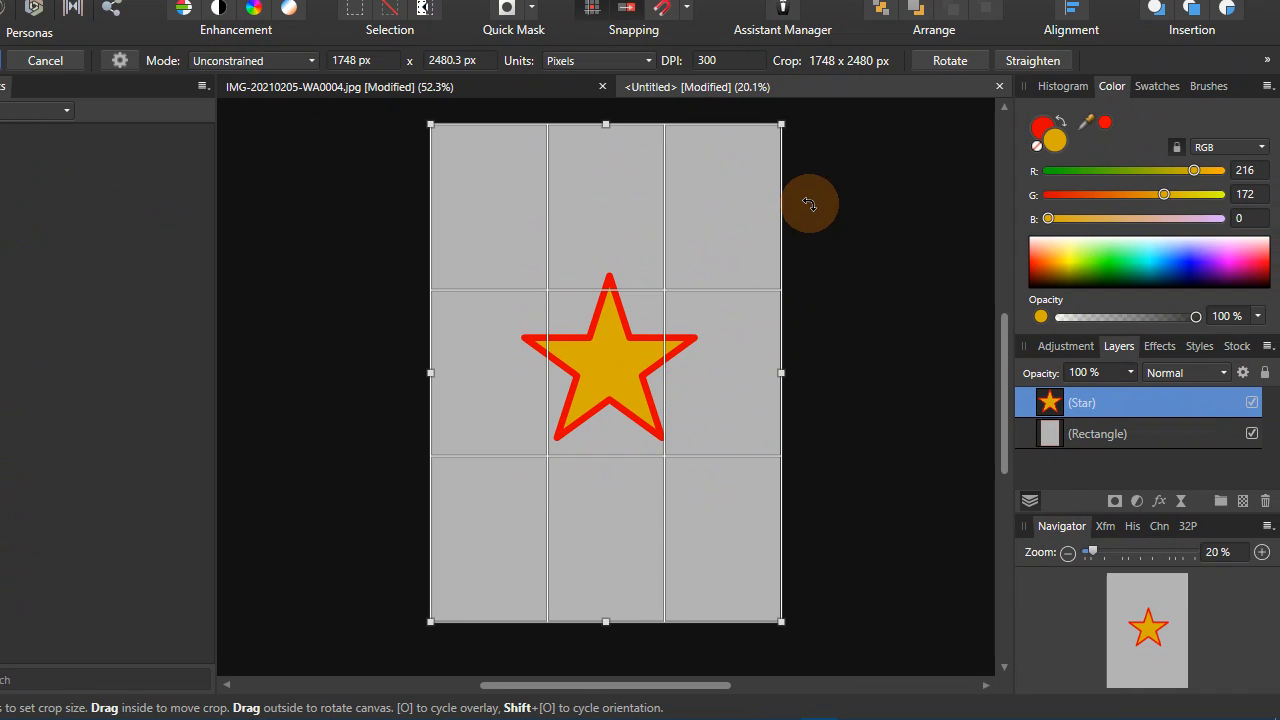
drag(781, 125, 690, 240)
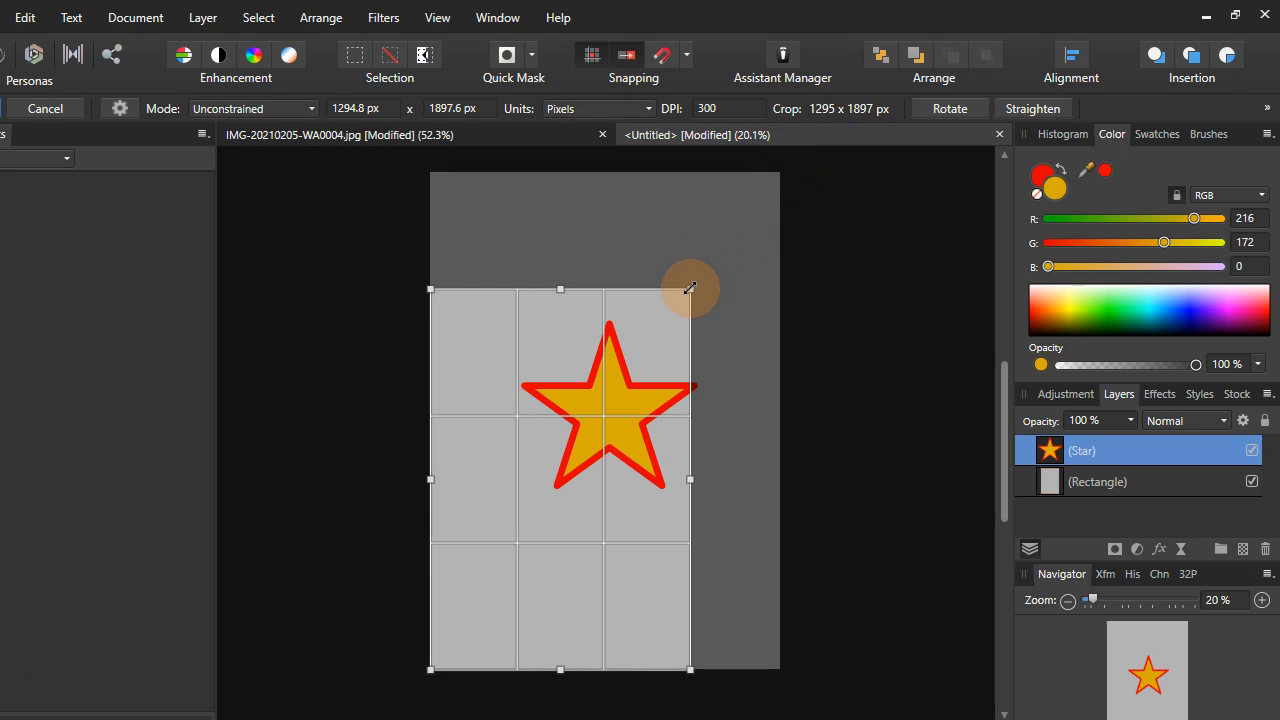
drag(689, 288, 735, 244)
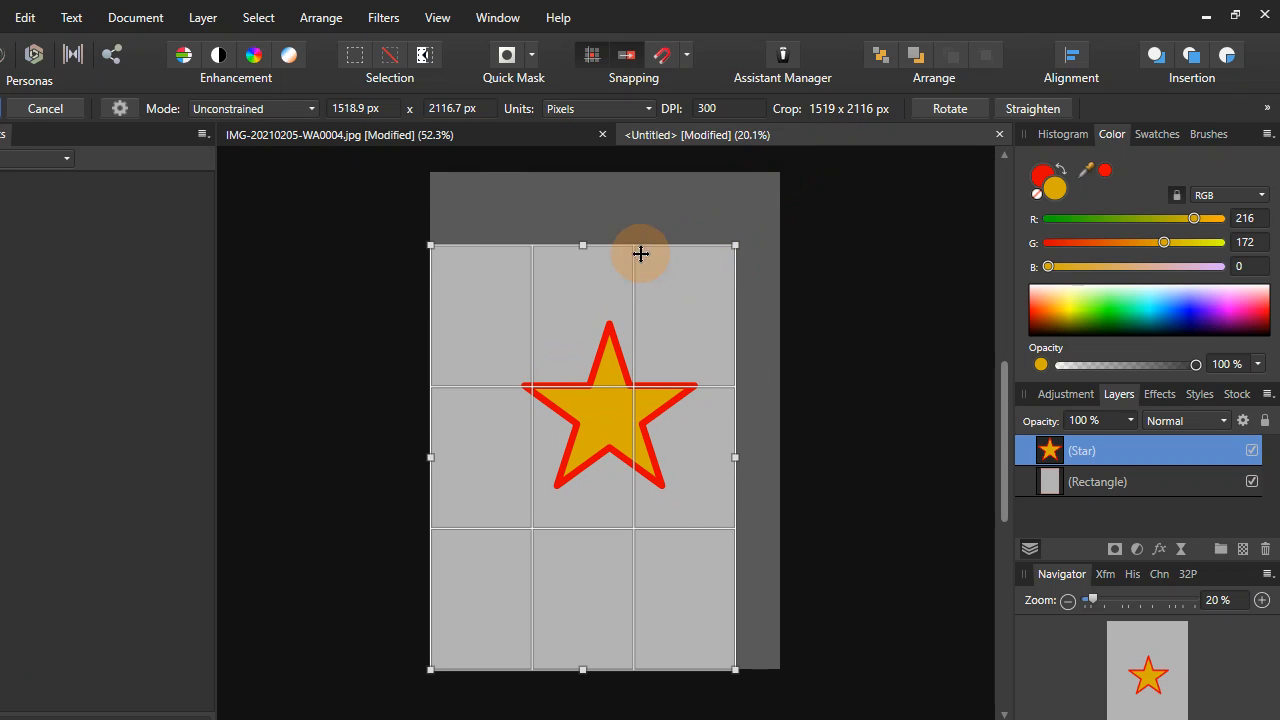
drag(433, 248, 484, 288)
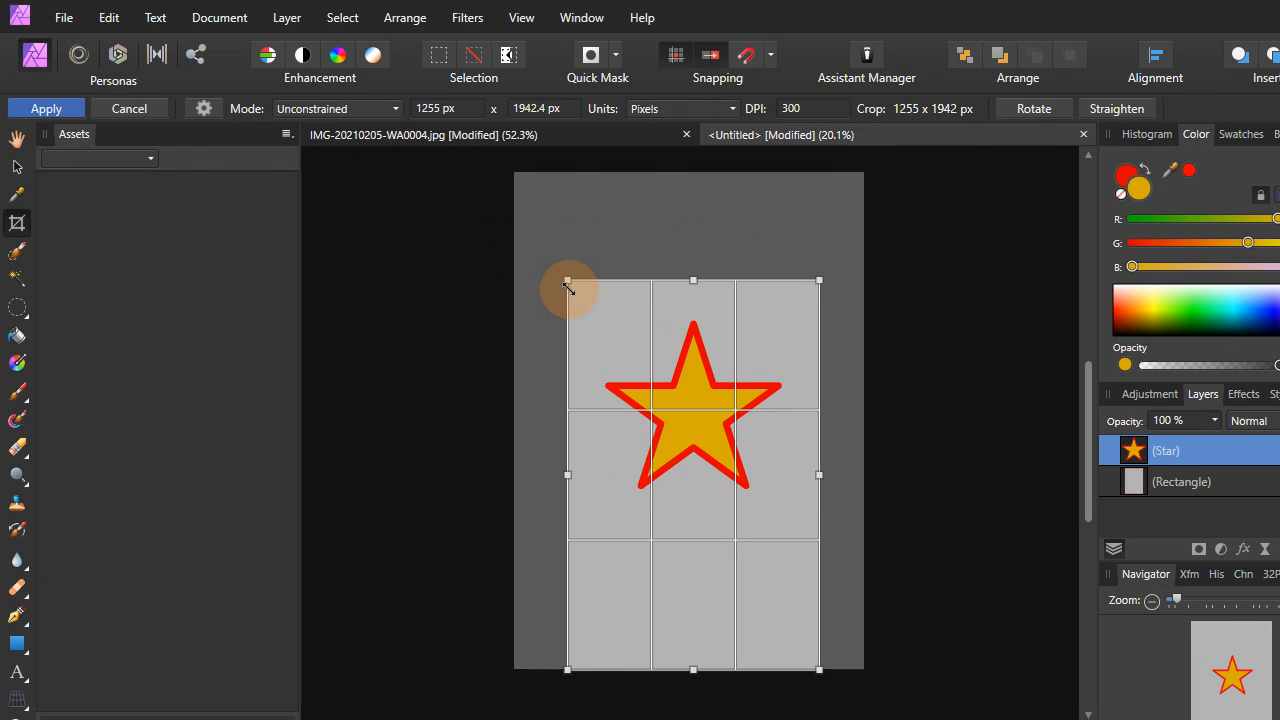
drag(567, 288, 576, 293)
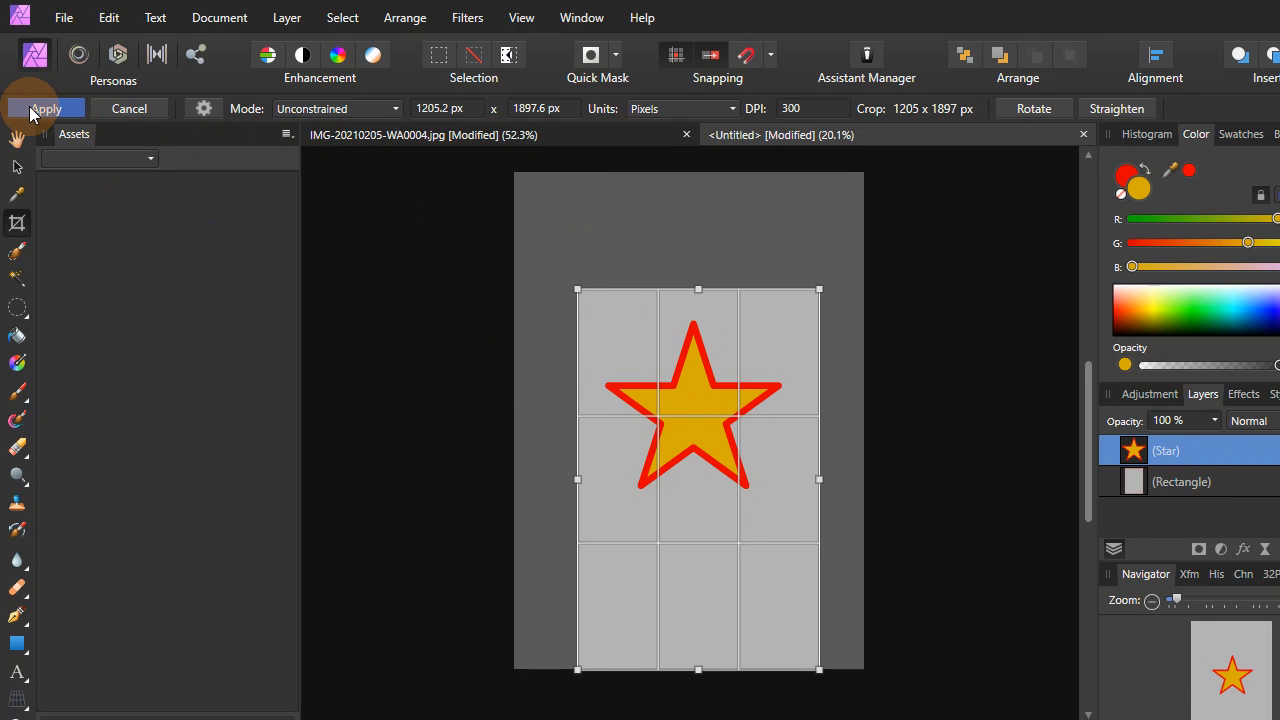
click(60, 109)
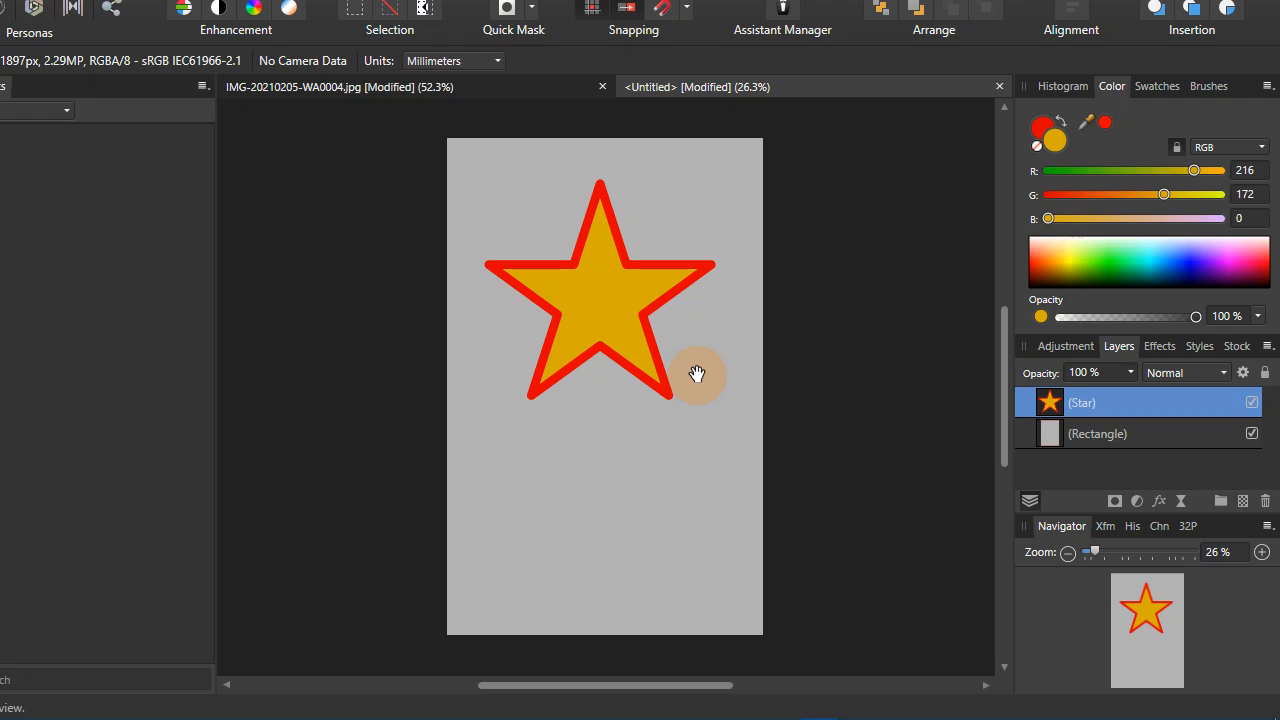
key(ctrl+z)
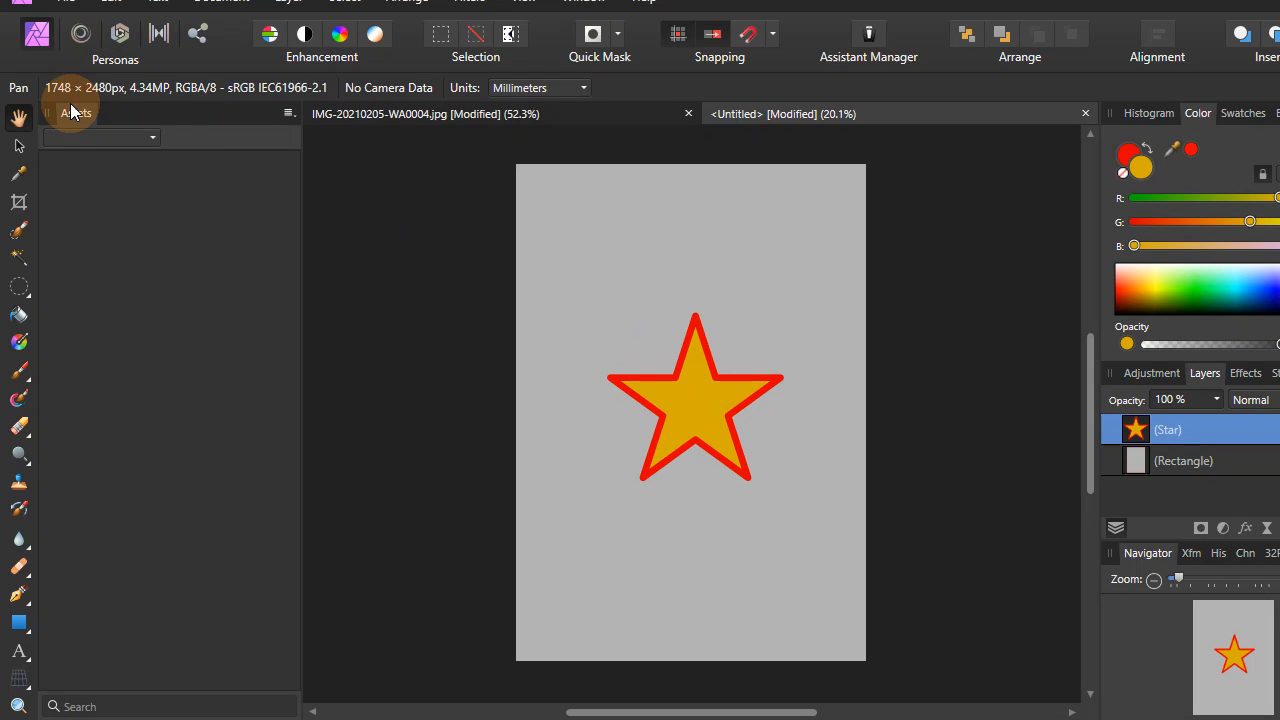
Step: Try the Lighten and Darken presets of the Levels adjustment on the star artwork
click(18, 146)
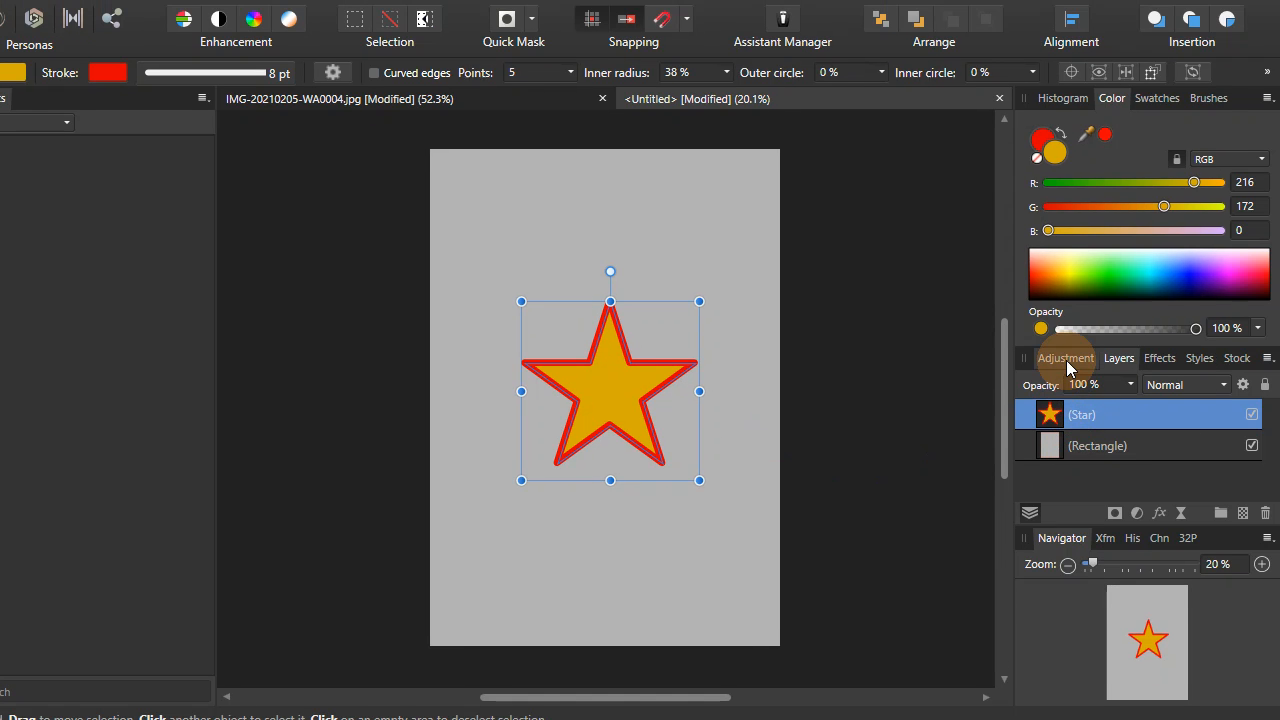
click(1066, 358)
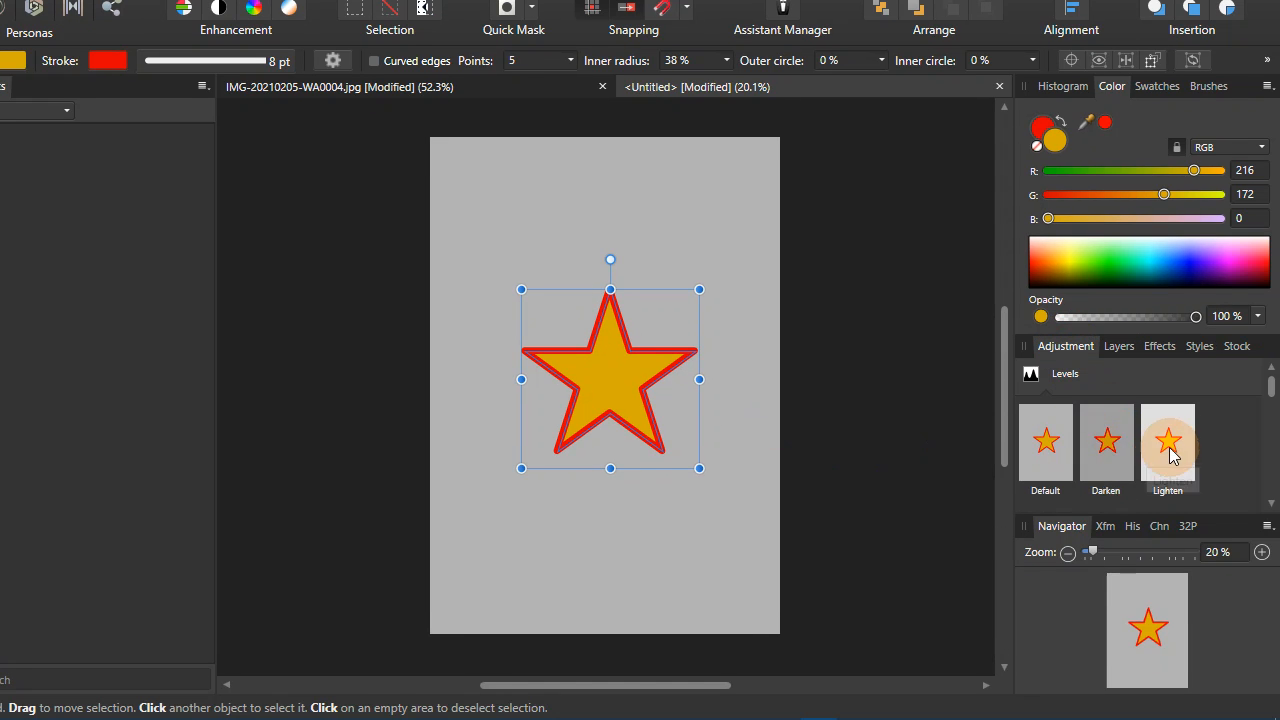
click(1169, 445)
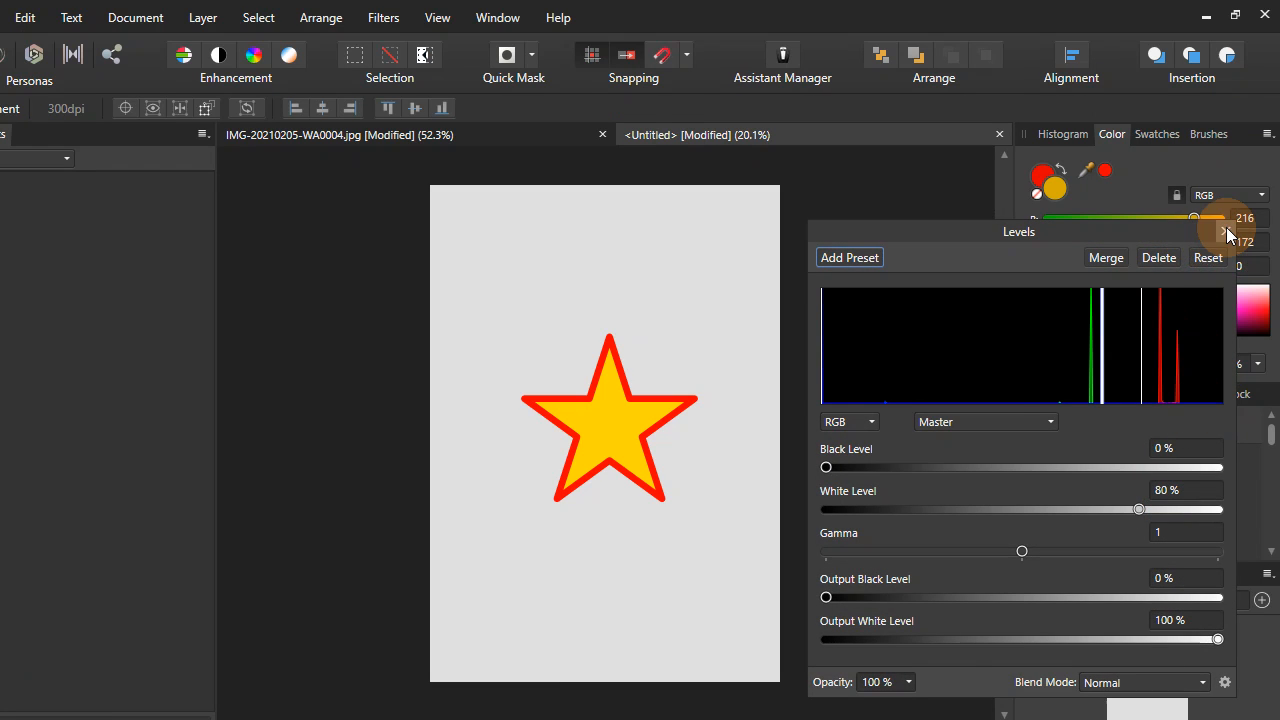
click(1225, 183)
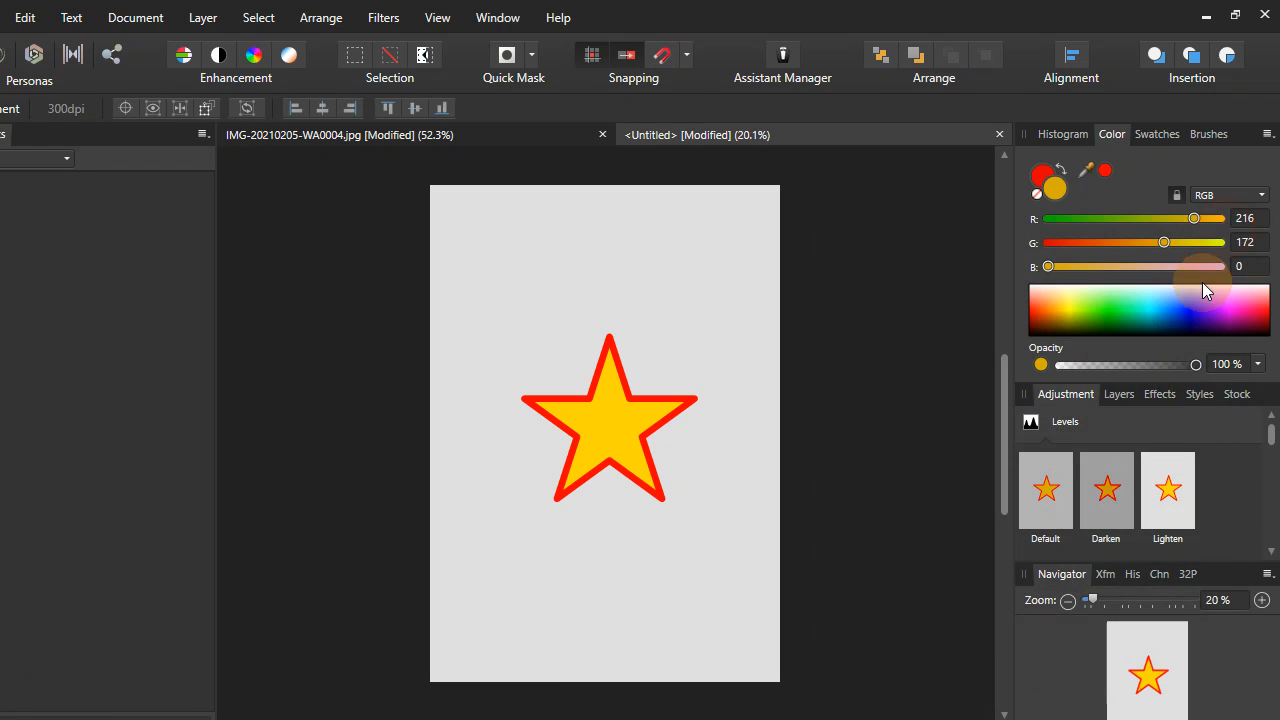
click(1120, 452)
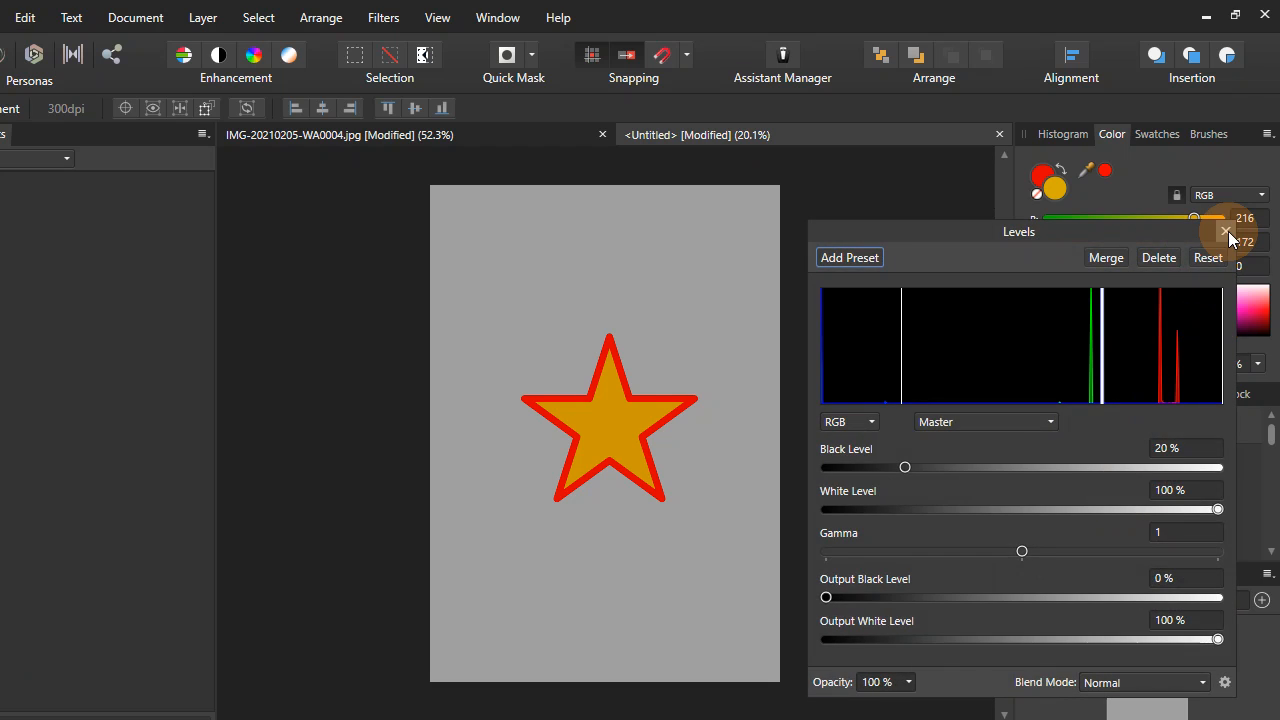
click(1228, 185)
Step: Apply the Default Levels adjustment with Black Level 55%, Gamma 0.26 and Output Black Level 60%
click(1049, 450)
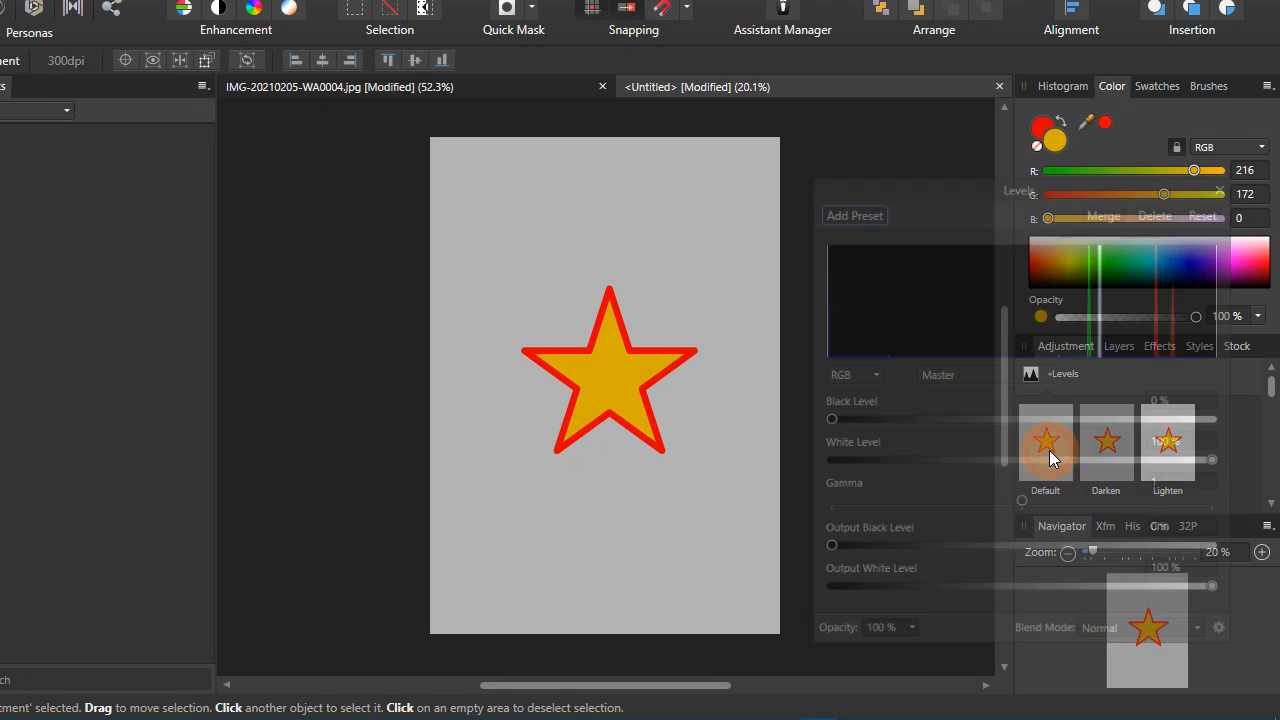
drag(826, 420, 1040, 452)
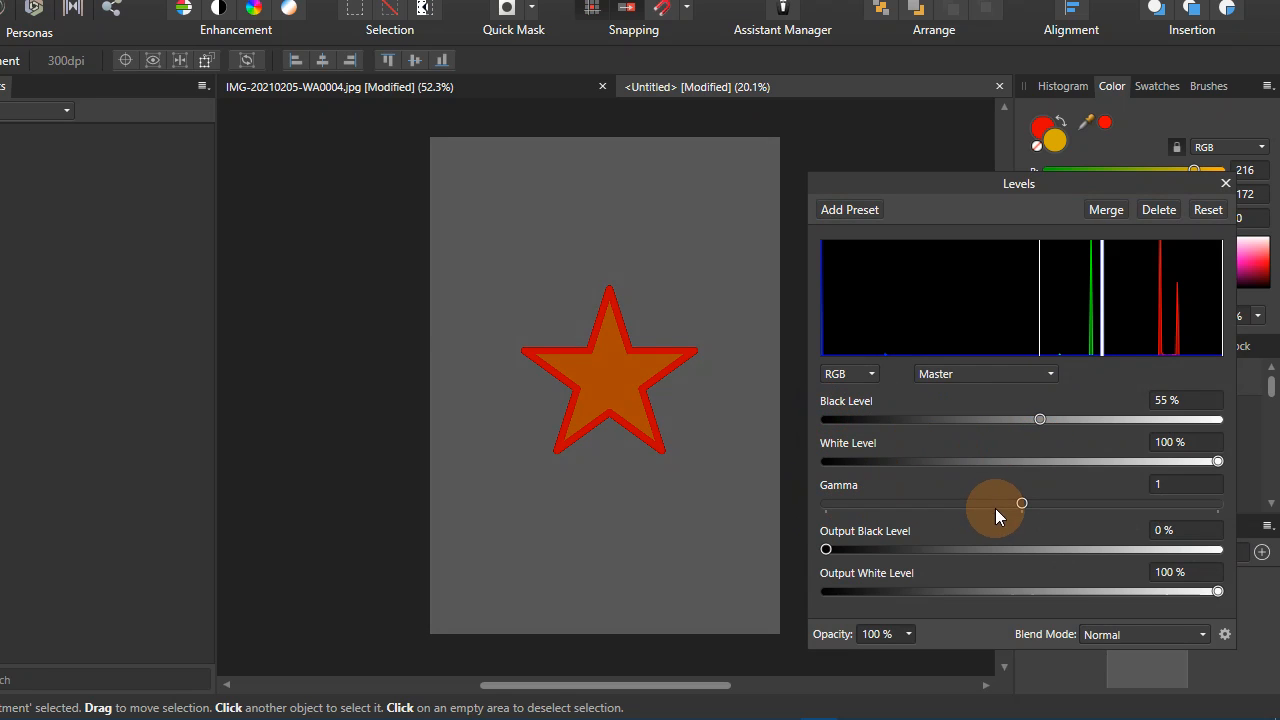
drag(1023, 505, 877, 503)
drag(827, 550, 1060, 550)
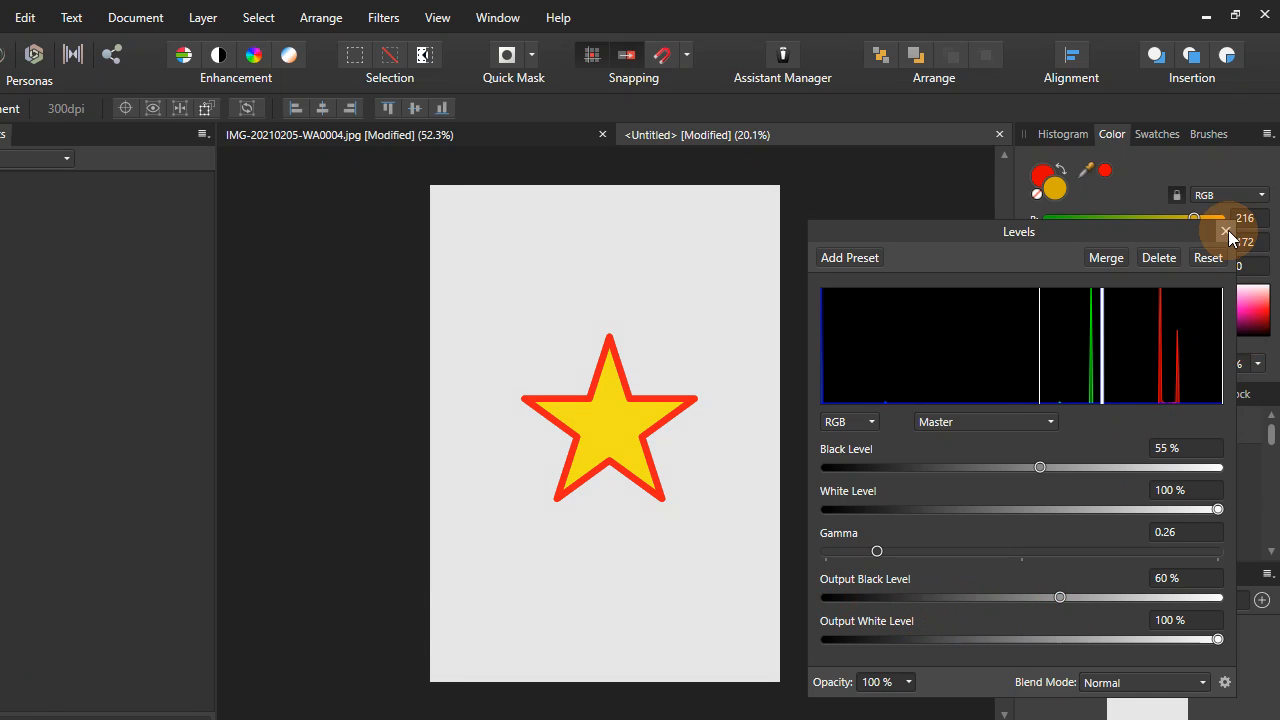
click(1226, 183)
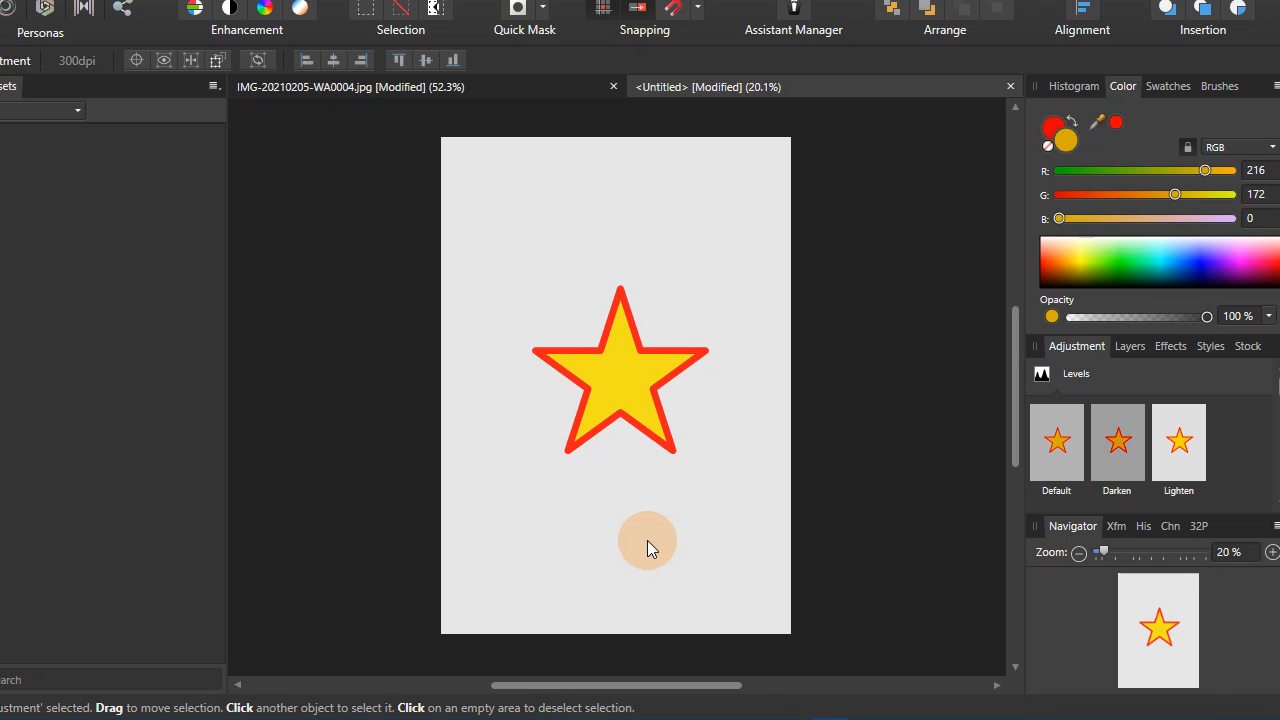
mouse_move(795, 714)
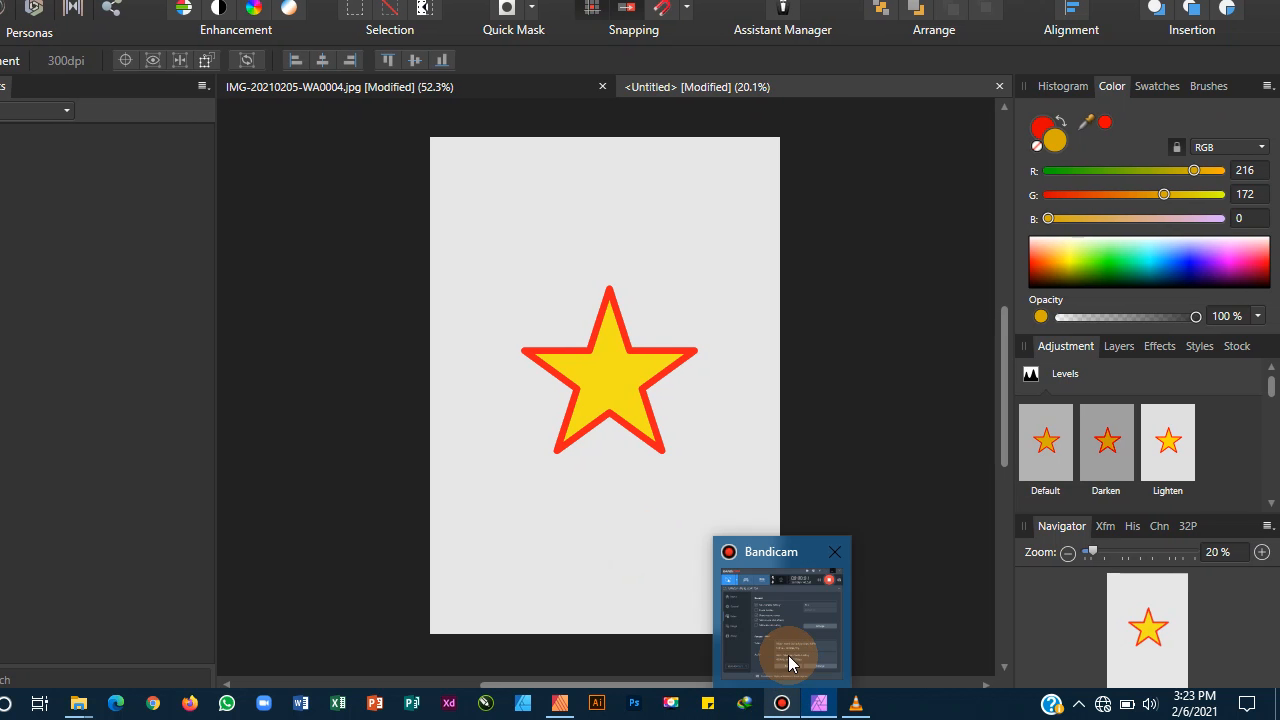